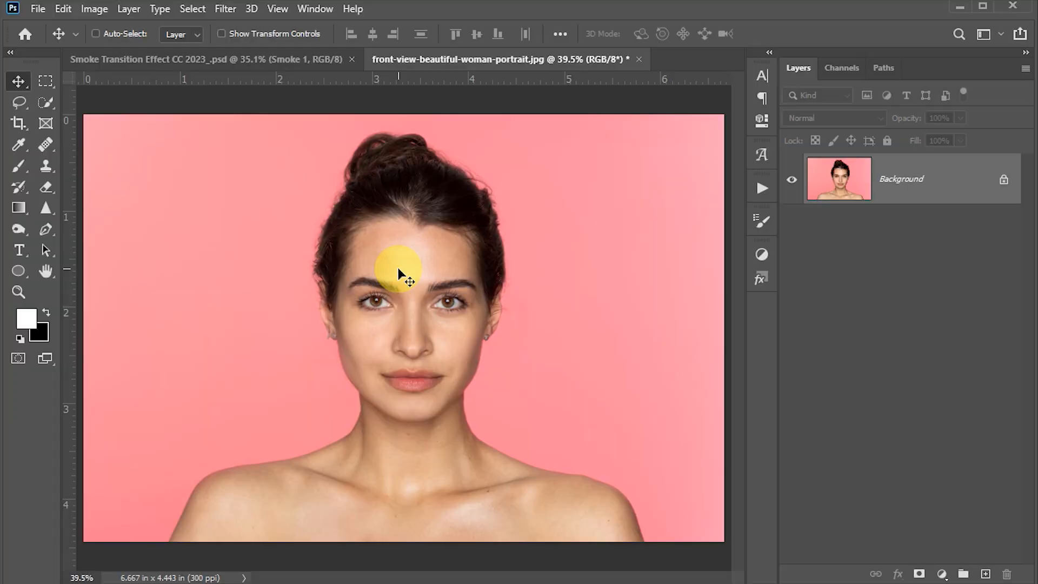
Inspect both smoke layers in the Smoke Transition Effect document by briefly hiding Smoke 1 and showing it again.
{"action": "left_click", "coordinate": [267, 58]}
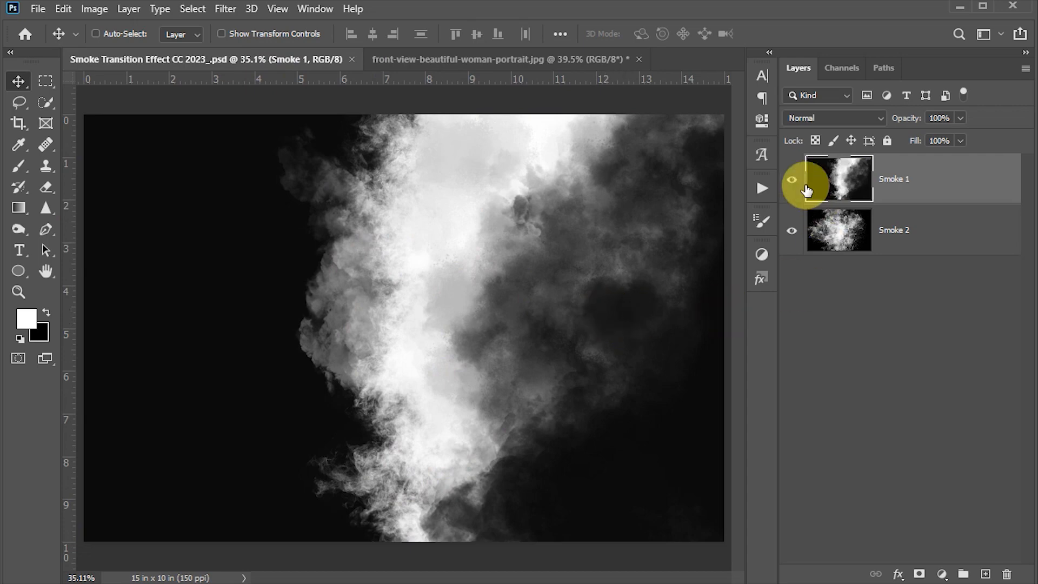
{"action": "left_click", "coordinate": [792, 179]}
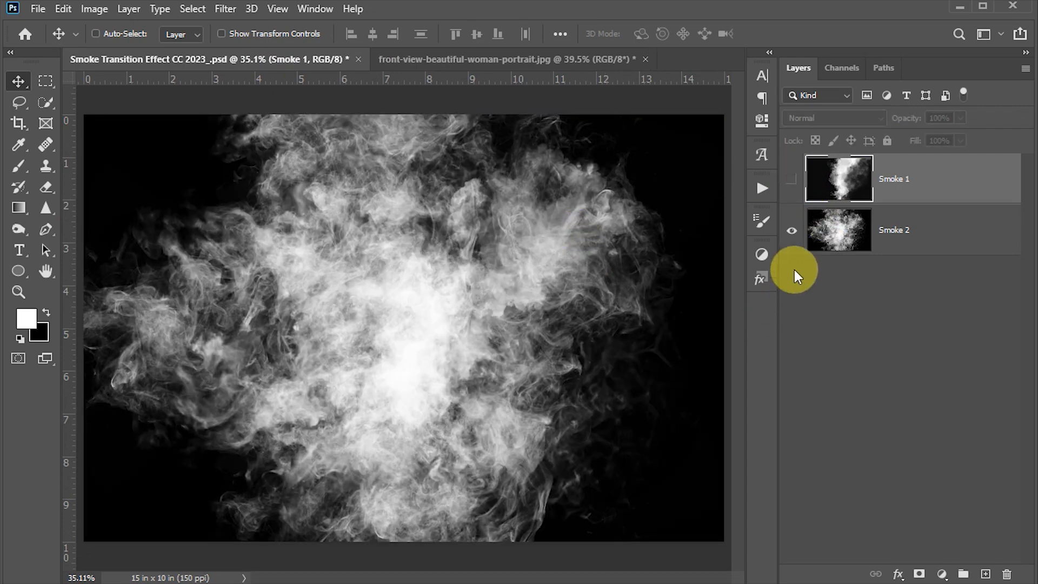
{"action": "left_click", "coordinate": [792, 181]}
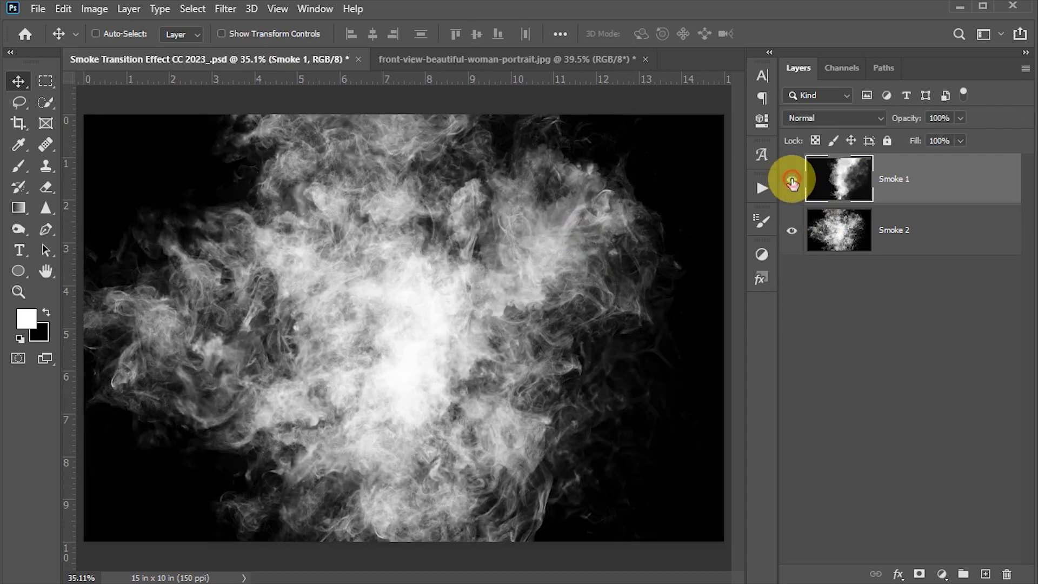
Select the woman in the front-view portrait document with automatic subject selection.
{"action": "left_click", "coordinate": [427, 61]}
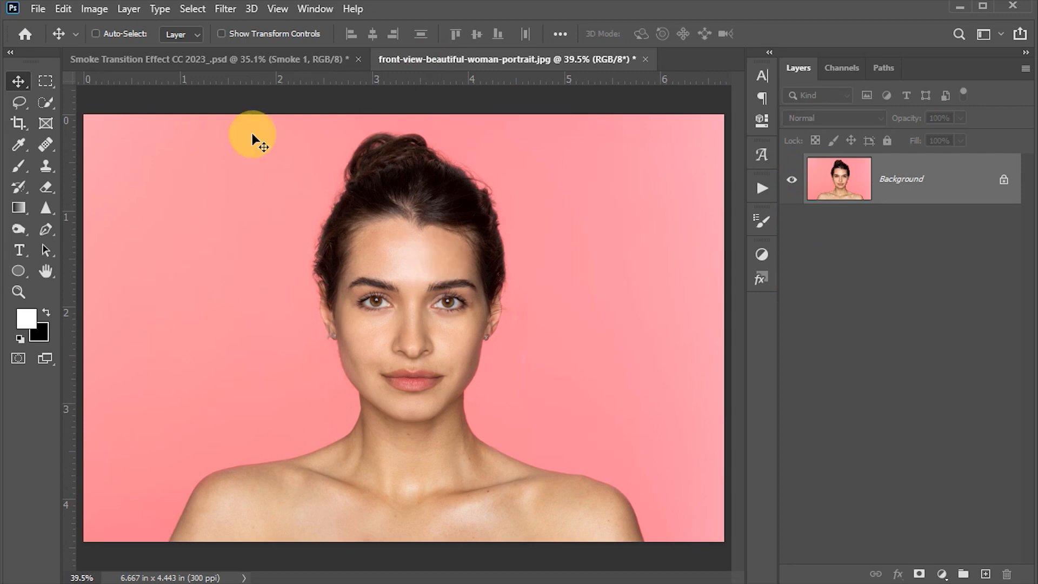
{"action": "left_click", "coordinate": [192, 11]}
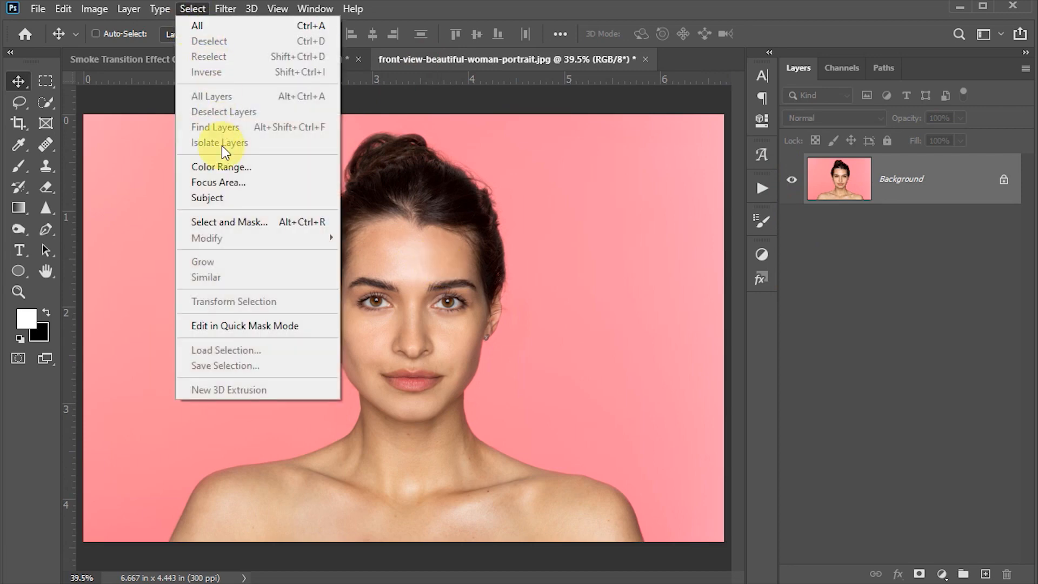
{"action": "left_click", "coordinate": [221, 198]}
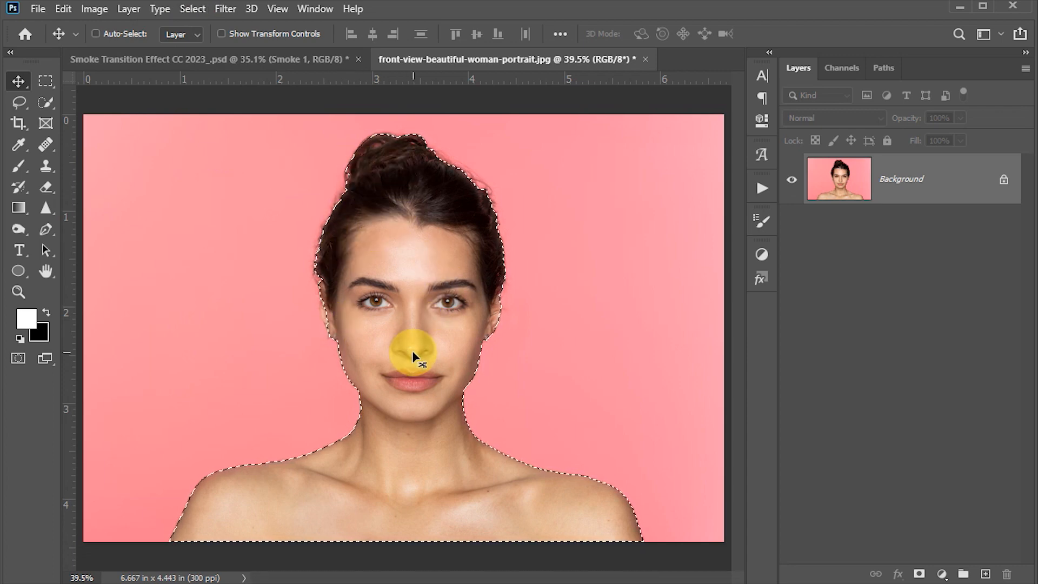
Refine the woman's selection in Select and Mask with Smart Radius enabled, brushing the hair edges with a size 45 Refine Edge brush.
{"action": "left_click", "coordinate": [195, 10]}
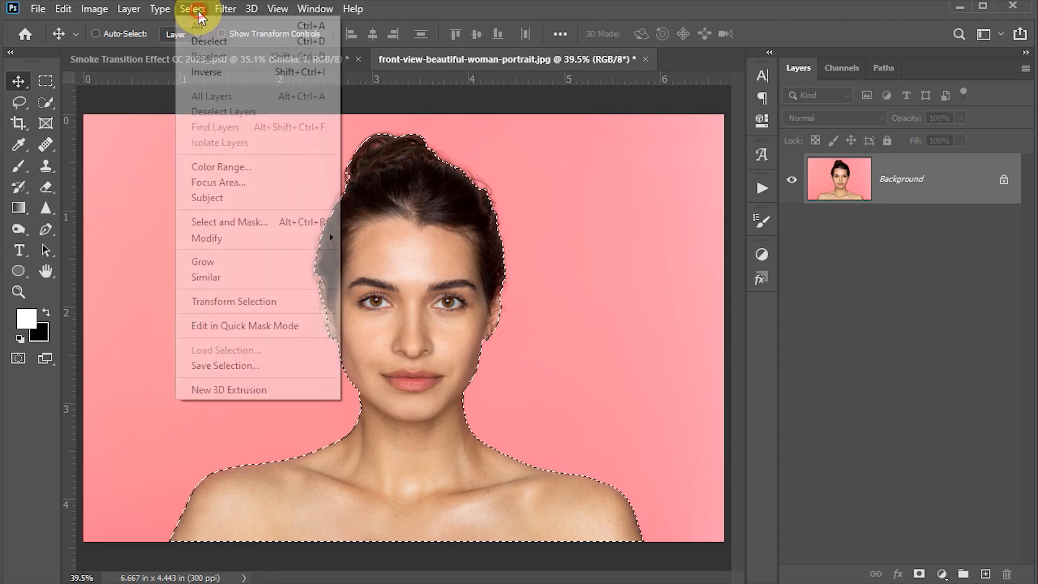
{"action": "left_click", "coordinate": [240, 227]}
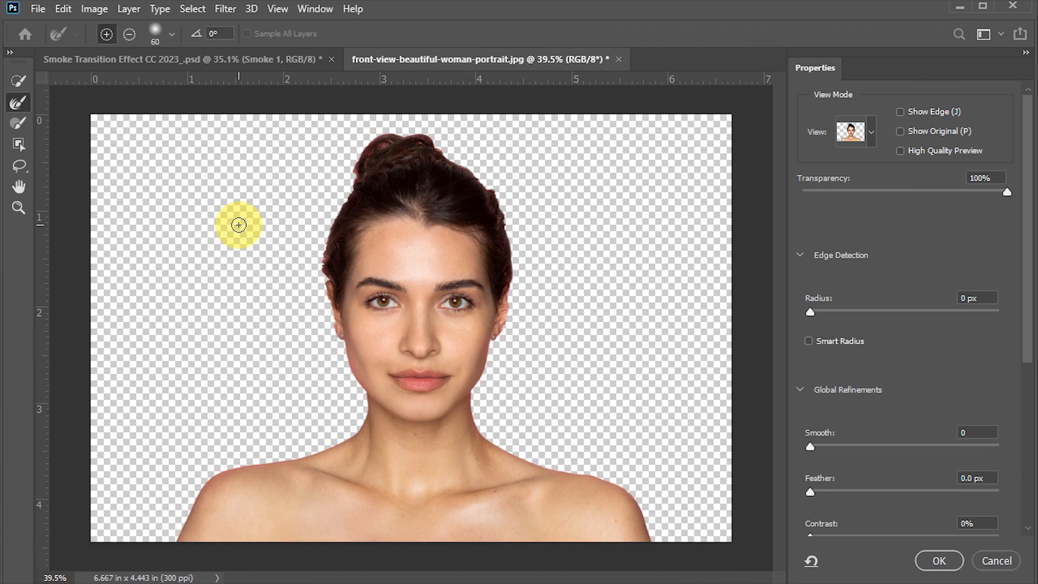
{"action": "left_click", "coordinate": [18, 208]}
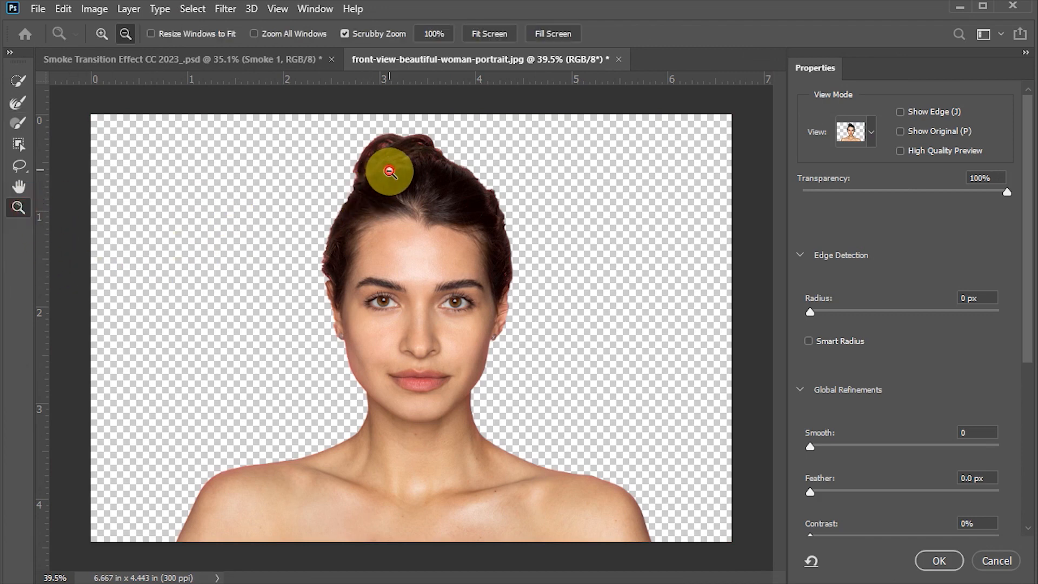
{"action": "left_click_drag", "start_coordinate": [389, 172], "coordinate": [423, 232]}
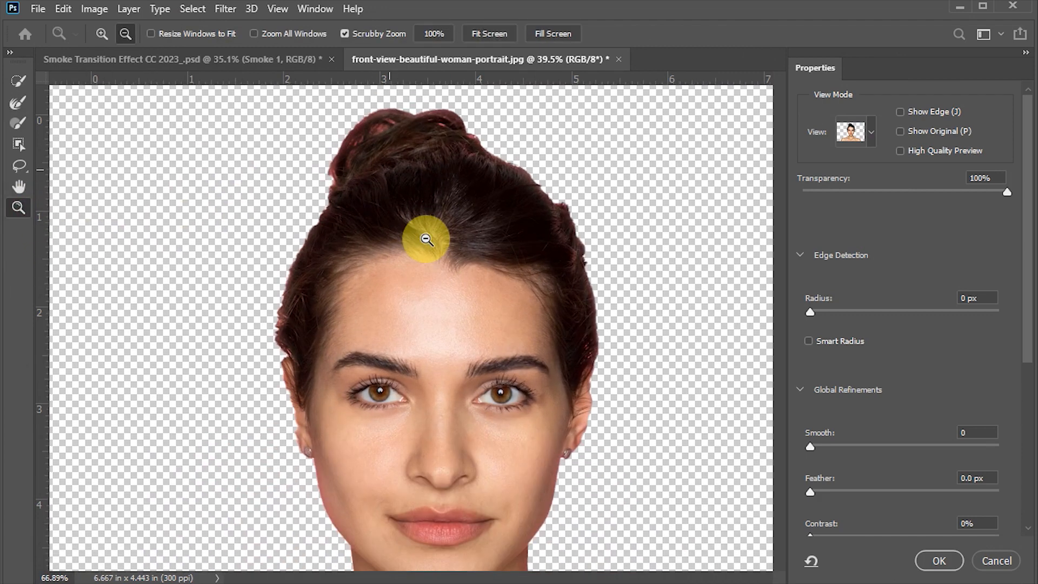
{"action": "left_click", "coordinate": [18, 103]}
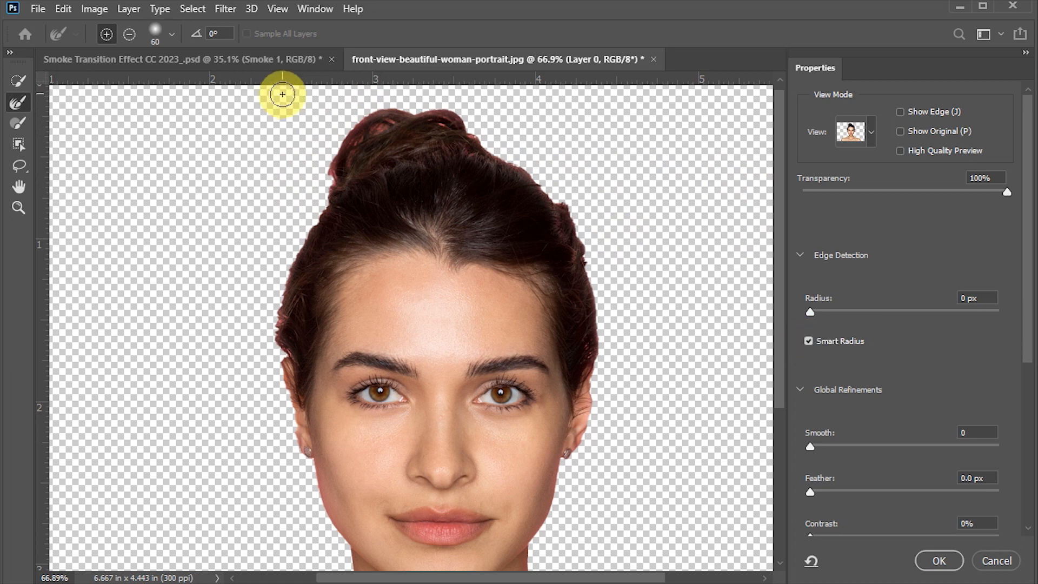
{"action": "key", "text": "bracketleft"}
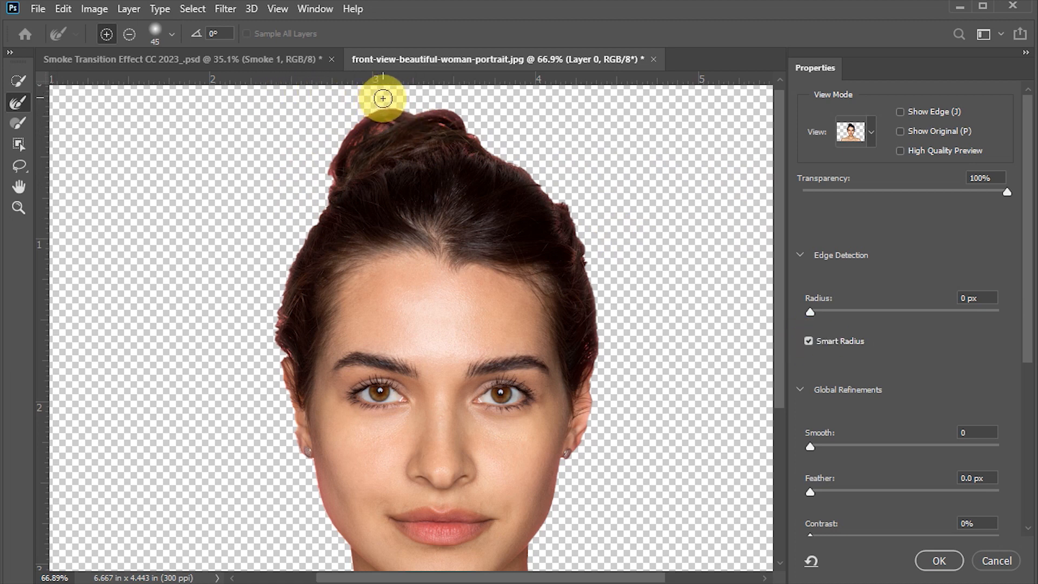
{"action": "mouse_move", "coordinate": [378, 92]}
{"action": "left_mouse_down"}
{"action": "mouse_move", "coordinate": [319, 146]}
{"action": "mouse_move", "coordinate": [332, 152]}
{"action": "mouse_move", "coordinate": [313, 181]}
{"action": "mouse_move", "coordinate": [433, 104]}
{"action": "mouse_move", "coordinate": [533, 165]}
{"action": "mouse_move", "coordinate": [565, 208]}
{"action": "mouse_move", "coordinate": [602, 301]}
{"action": "mouse_move", "coordinate": [614, 287]}
{"action": "left_mouse_up"}
{"action": "mouse_move", "coordinate": [291, 150]}
{"action": "left_mouse_down"}
{"action": "mouse_move", "coordinate": [327, 176]}
{"action": "mouse_move", "coordinate": [284, 262]}
{"action": "mouse_move", "coordinate": [274, 343]}
{"action": "mouse_move", "coordinate": [167, 294]}
{"action": "left_mouse_up"}
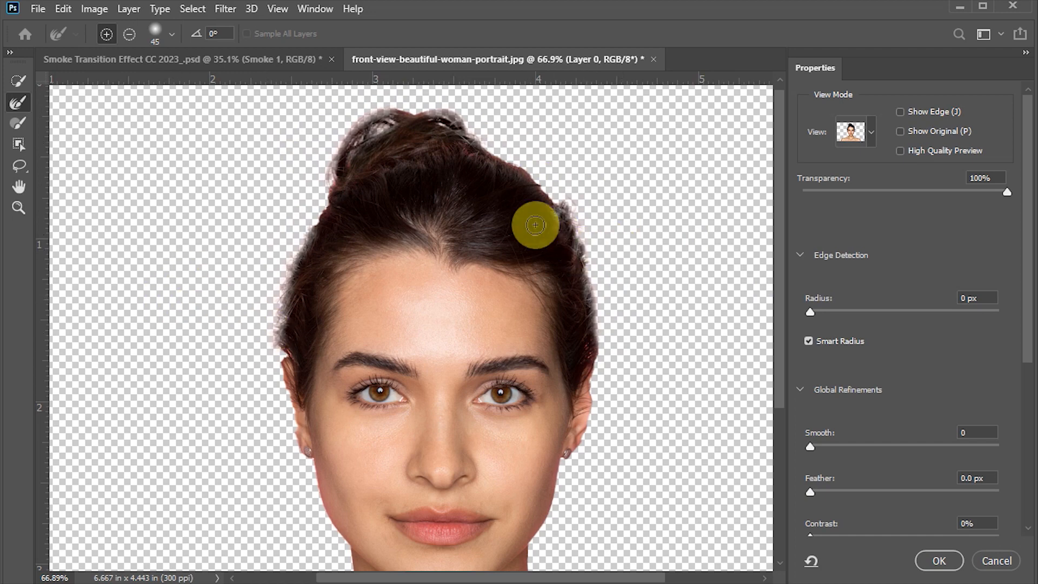
{"action": "left_click_drag", "start_coordinate": [591, 449], "coordinate": [590, 371]}
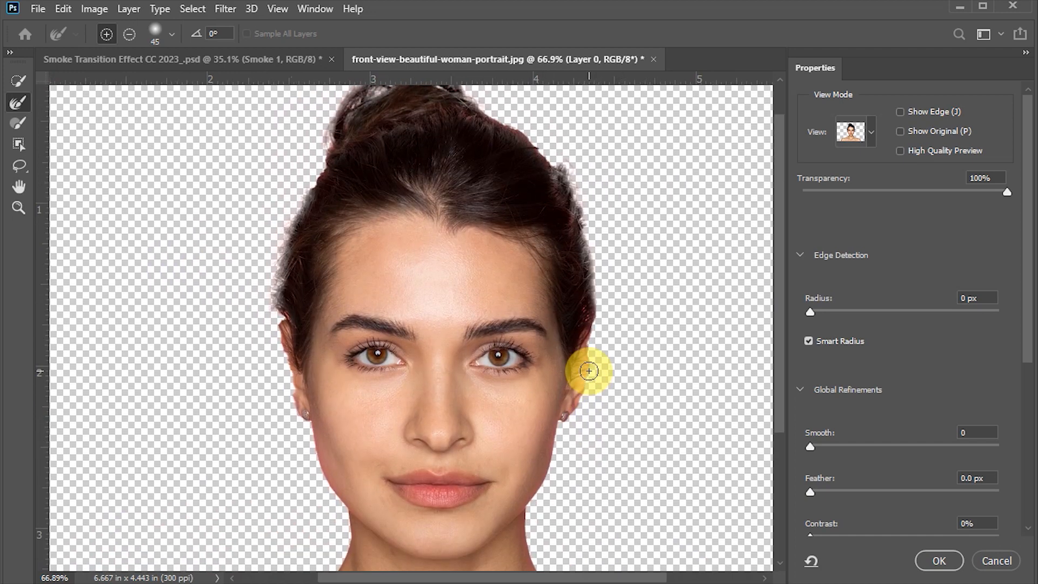
Output the refined selection to a New Layer with Decontaminate Colors enabled.
{"action": "left_click_drag", "start_coordinate": [1025, 291], "coordinate": [1019, 482]}
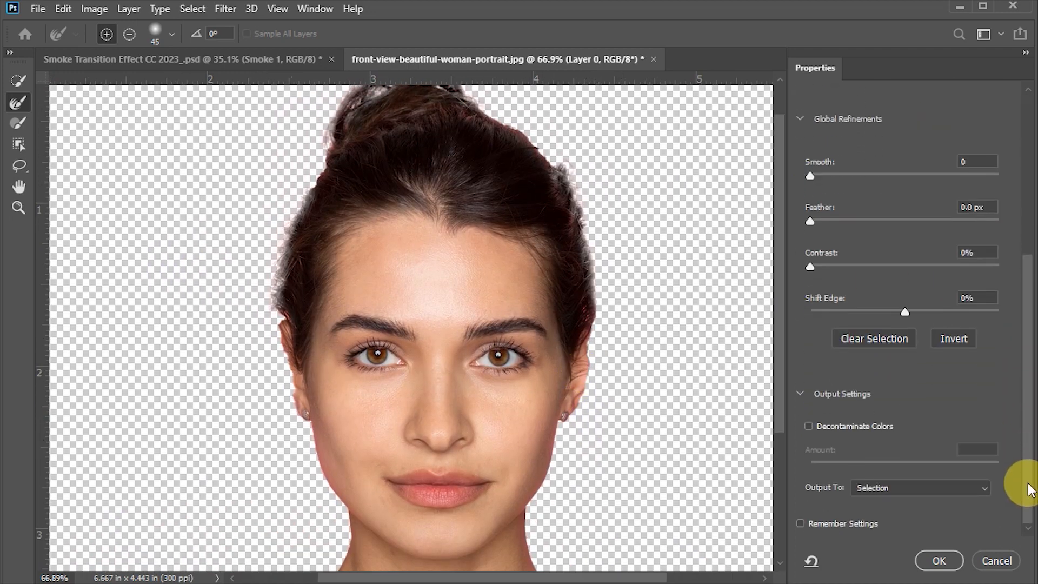
{"action": "left_click", "coordinate": [809, 426]}
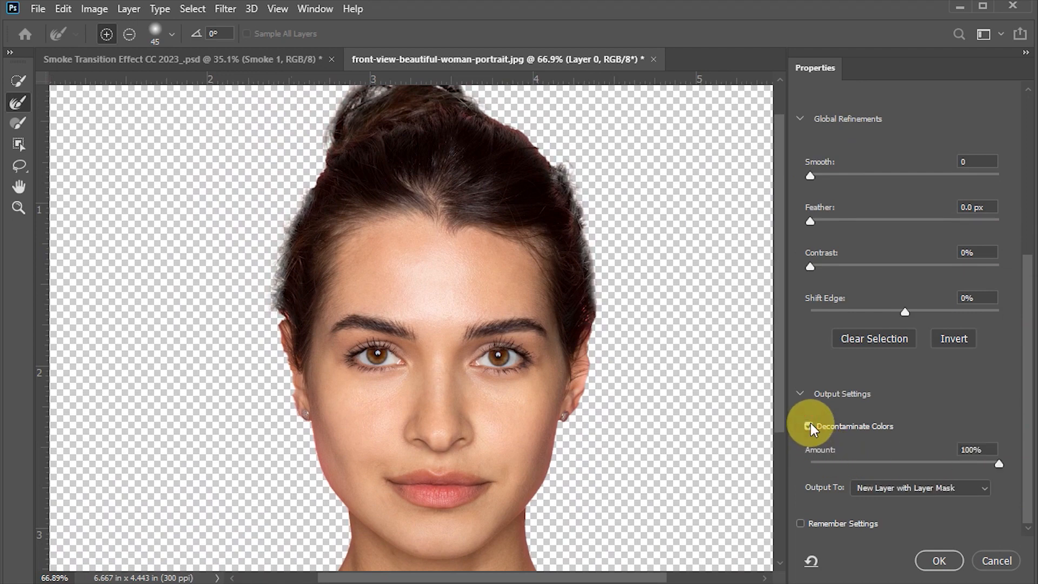
{"action": "left_click", "coordinate": [982, 489]}
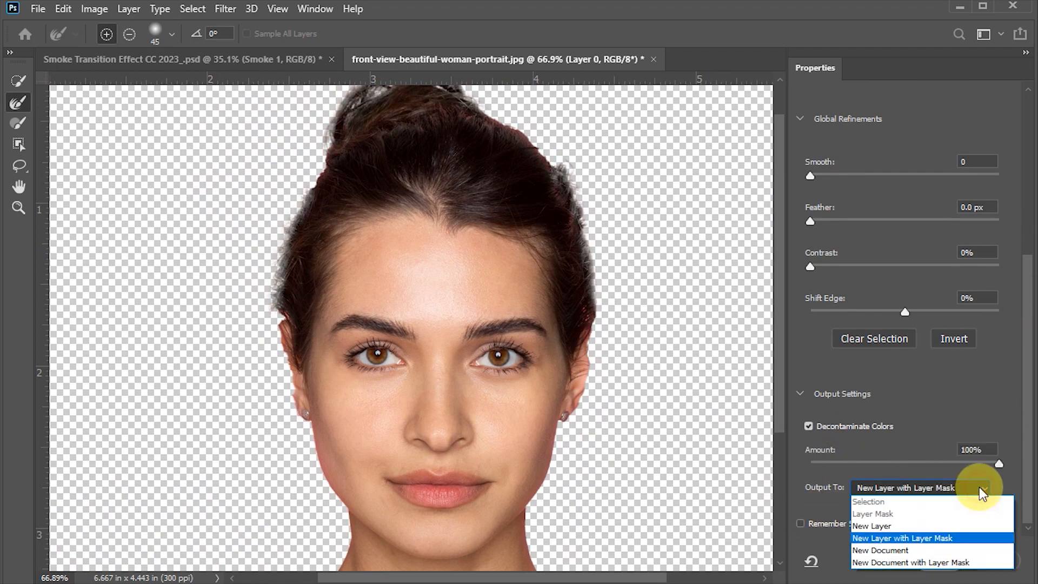
{"action": "left_click", "coordinate": [874, 526]}
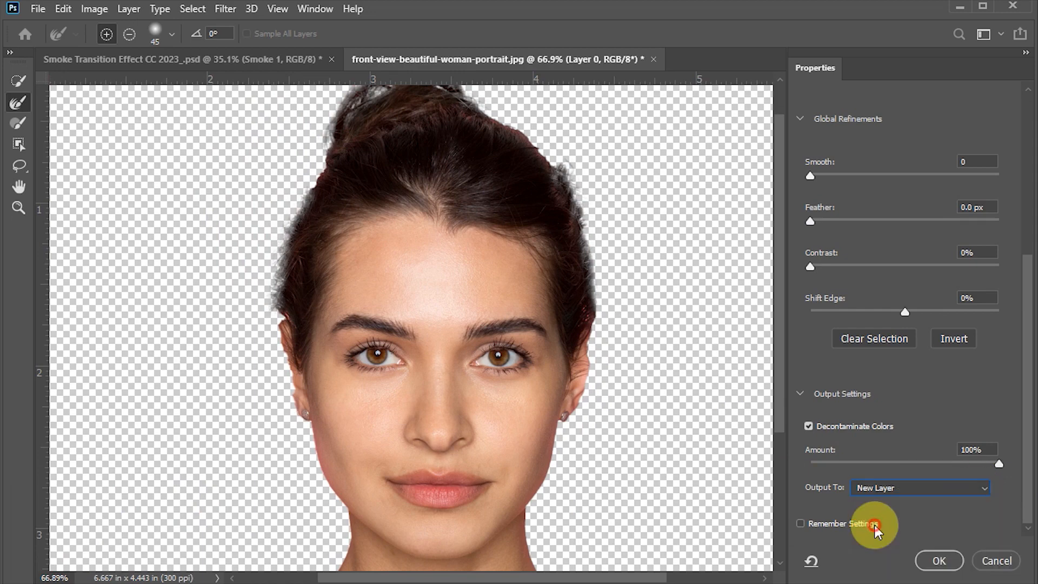
{"action": "left_click", "coordinate": [939, 560]}
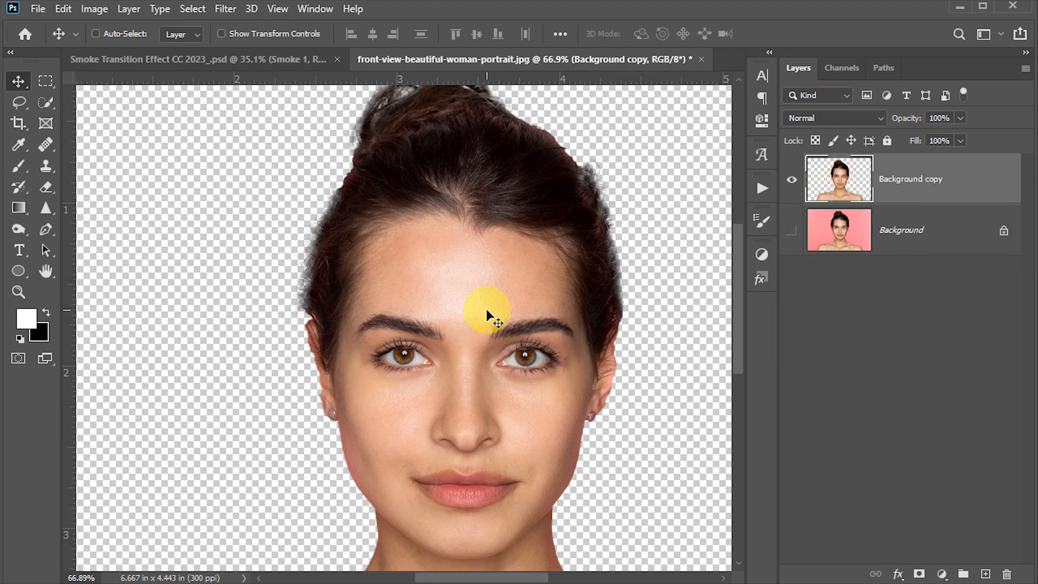
Copy the cut-out woman into the smoke document, scaled to about 128.57% and centred horizontally with her head near the canvas's upper edge.
{"action": "key", "text": "ctrl+0"}
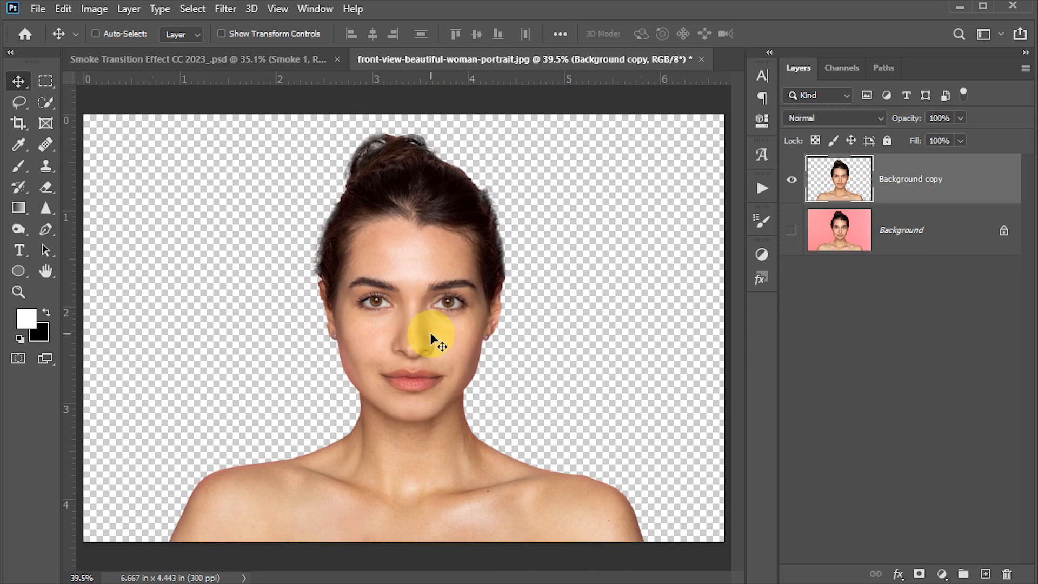
{"action": "left_click_drag", "start_coordinate": [439, 373], "coordinate": [377, 329]}
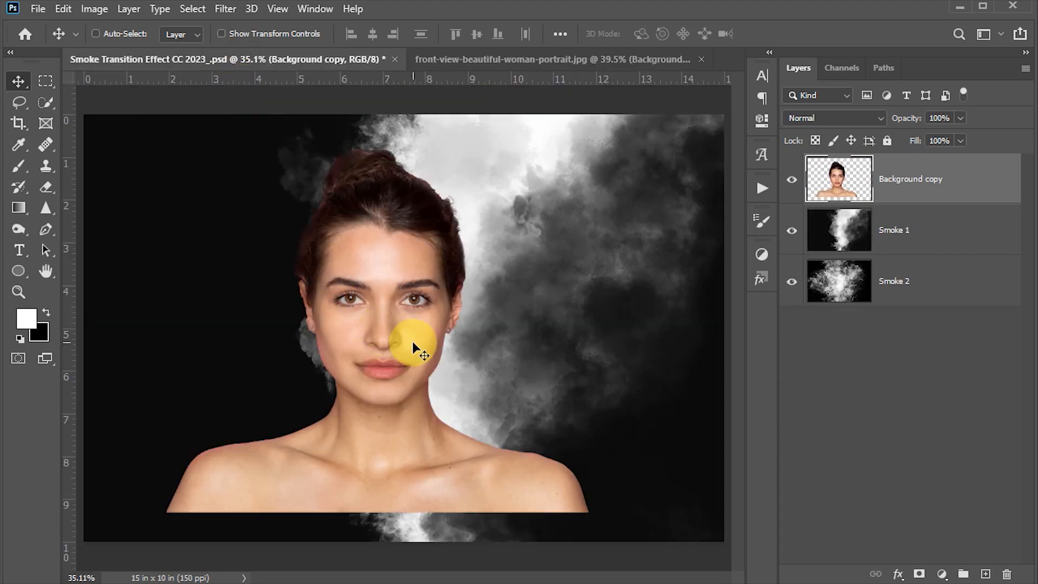
{"action": "key", "text": "ctrl+t"}
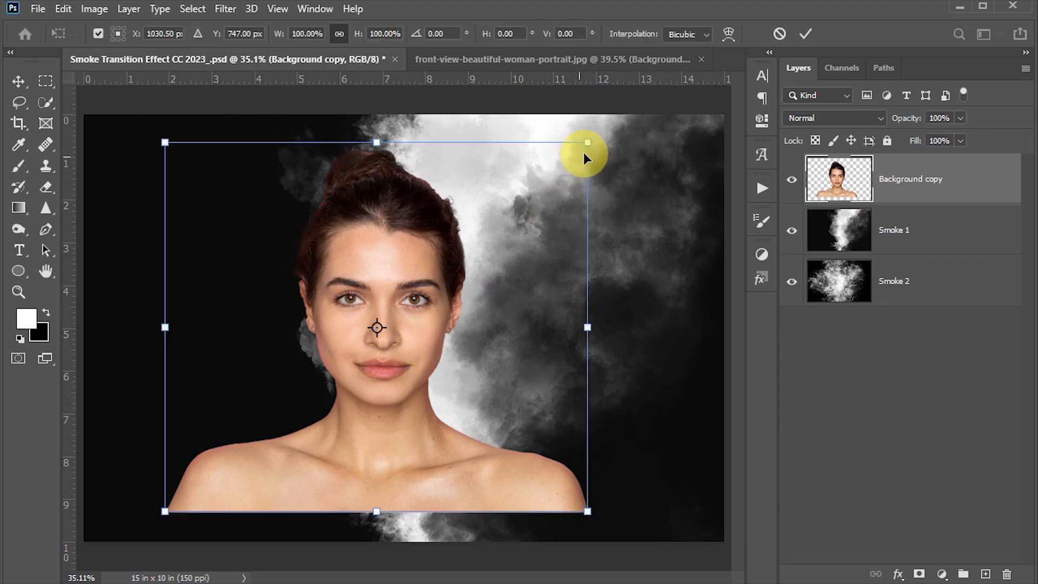
{"action": "left_click_drag", "start_coordinate": [588, 142], "coordinate": [686, 57]}
{"action": "left_click_drag", "start_coordinate": [508, 210], "coordinate": [535, 267]}
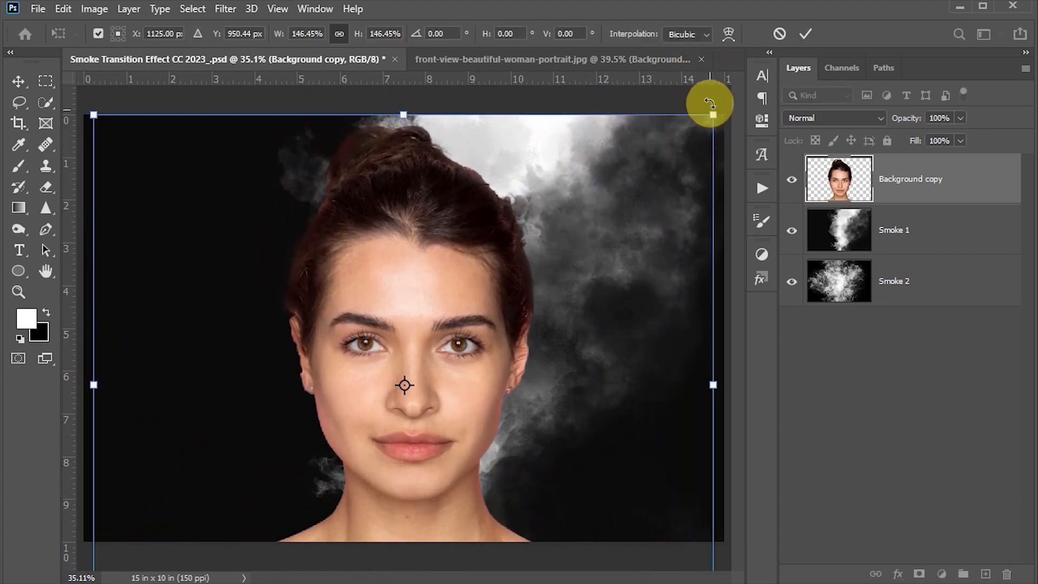
{"action": "left_click_drag", "start_coordinate": [713, 114], "coordinate": [675, 147]}
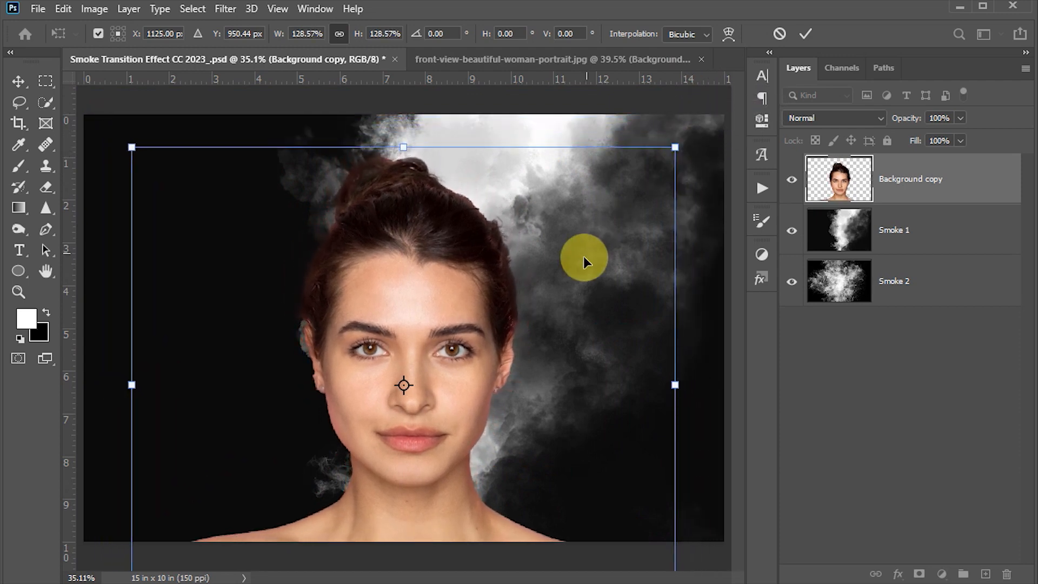
{"action": "left_click_drag", "start_coordinate": [584, 257], "coordinate": [583, 240]}
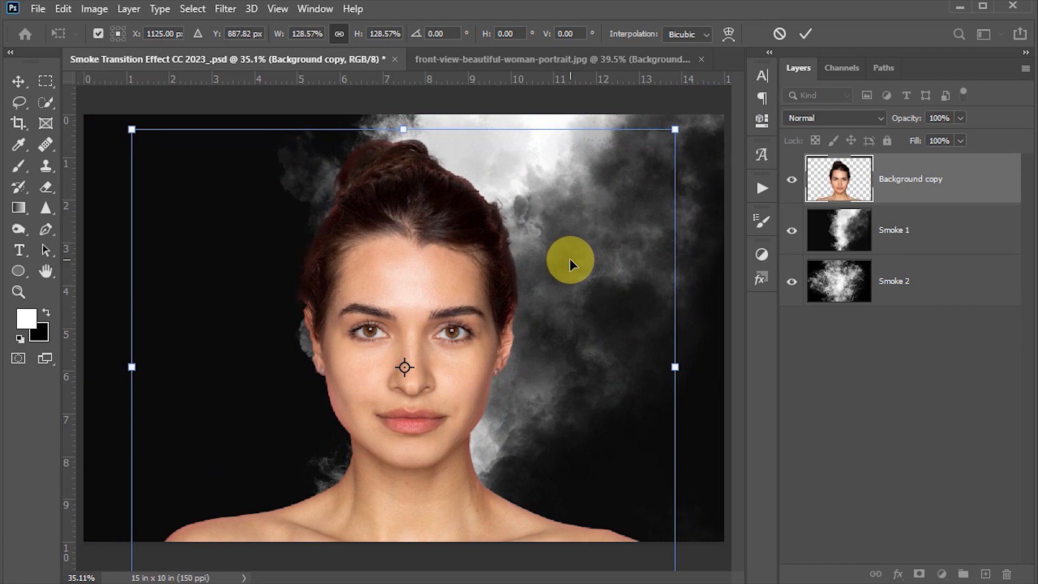
{"action": "left_click", "coordinate": [800, 30]}
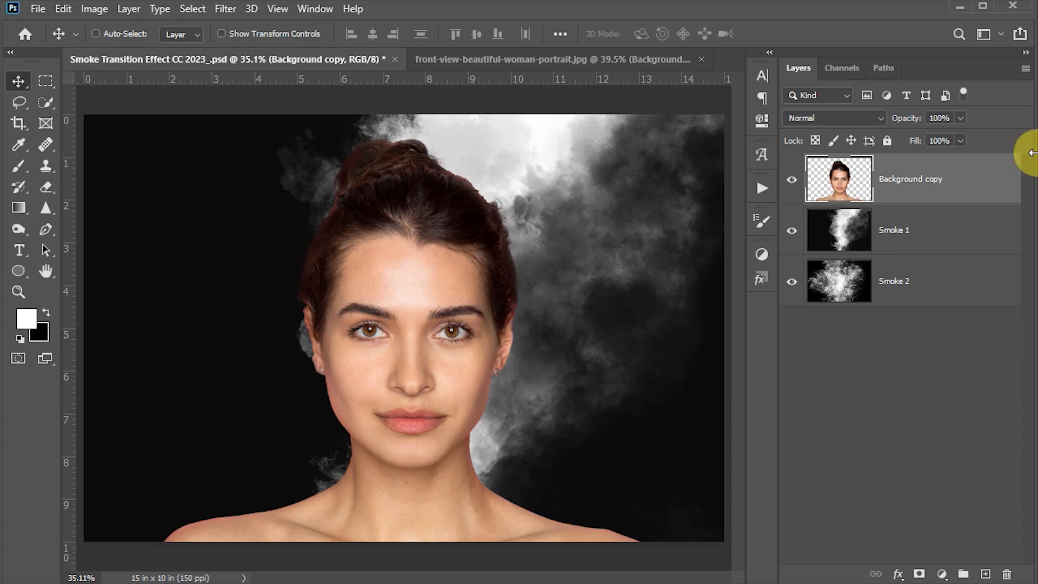
Convert the woman's Background copy layer to a smart object.
{"action": "left_click", "coordinate": [1022, 73]}
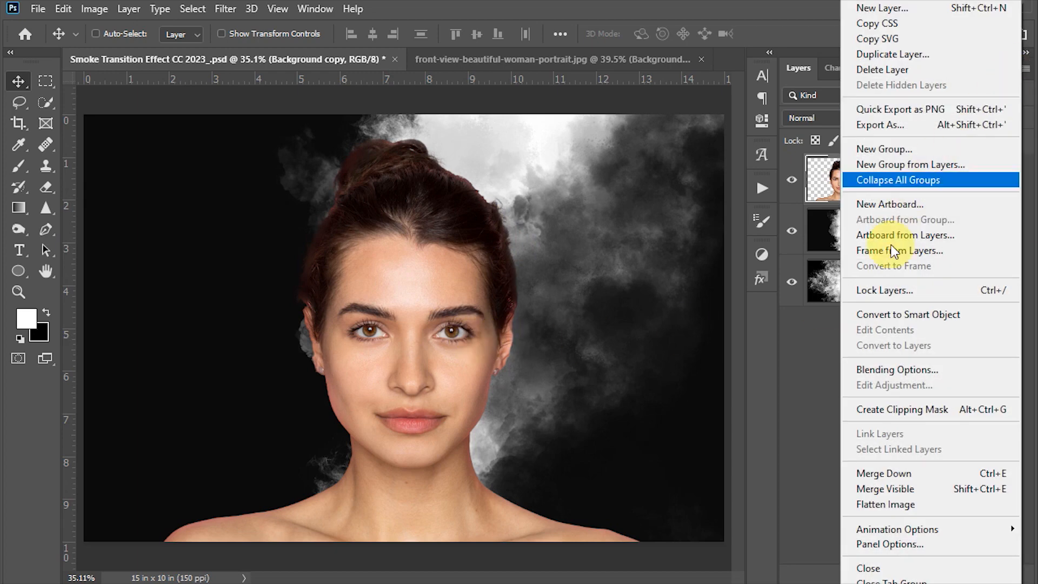
{"action": "left_click", "coordinate": [884, 315]}
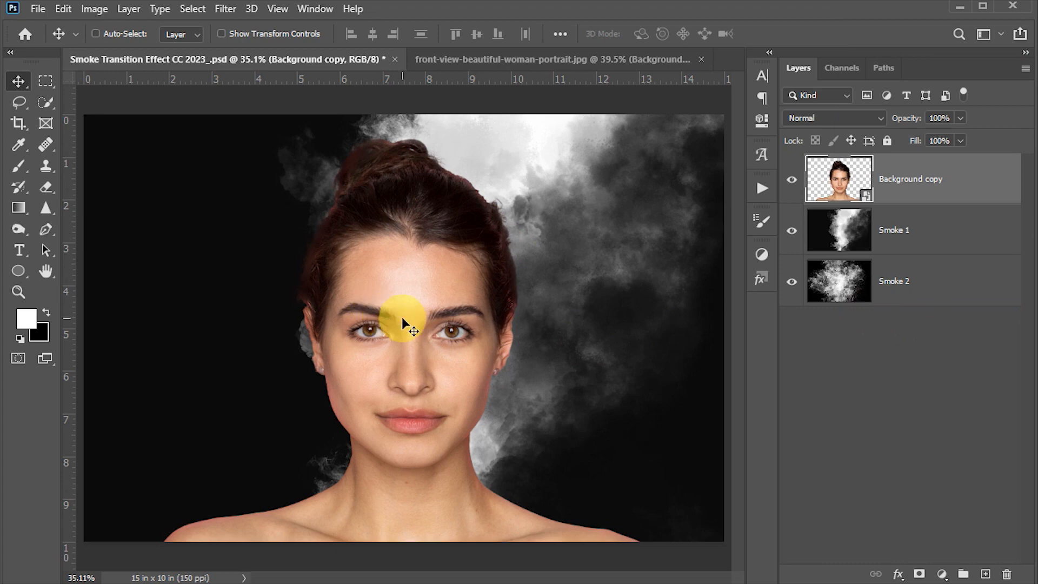
Duplicate the woman's smart object layer and save the smoke document.
{"action": "key", "text": "ctrl"}
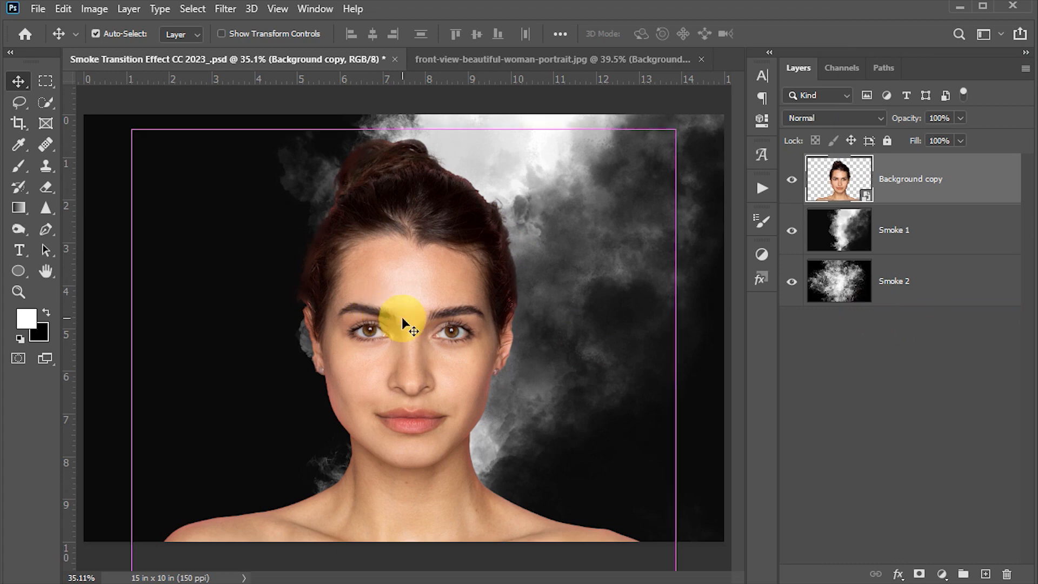
{"action": "key", "text": "ctrl+j"}
{"action": "key", "text": "ctrl+s"}
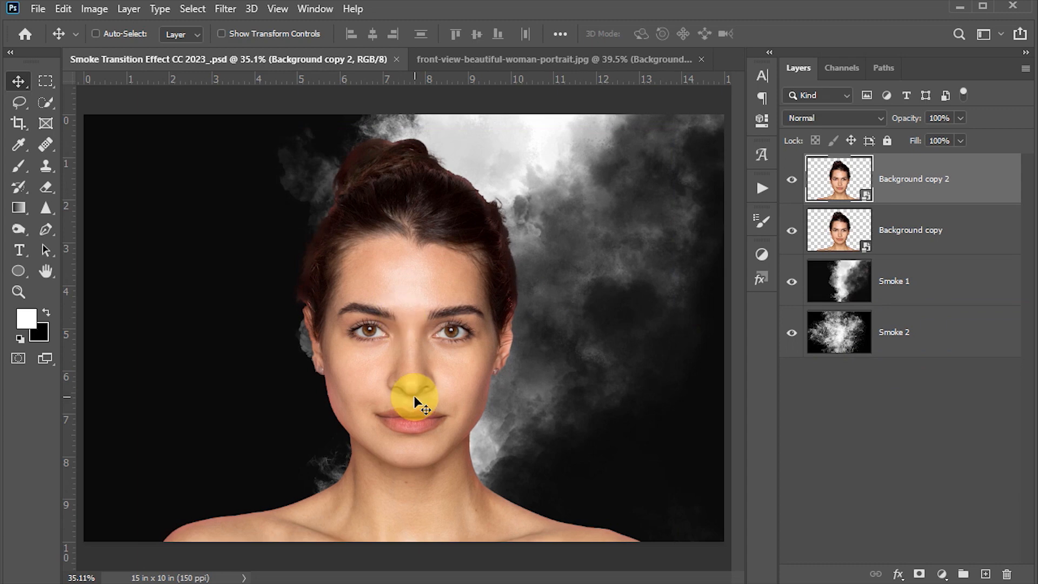
Hide both layers of the woman and make Smoke 1 the active layer.
{"action": "left_click", "coordinate": [795, 181]}
{"action": "left_click", "coordinate": [793, 228]}
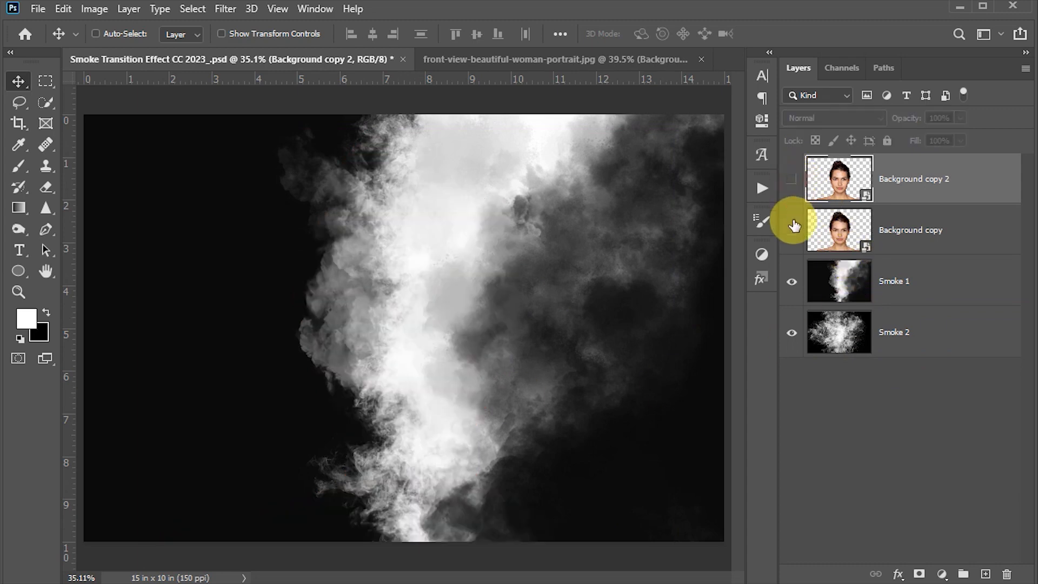
{"action": "left_click", "coordinate": [846, 277]}
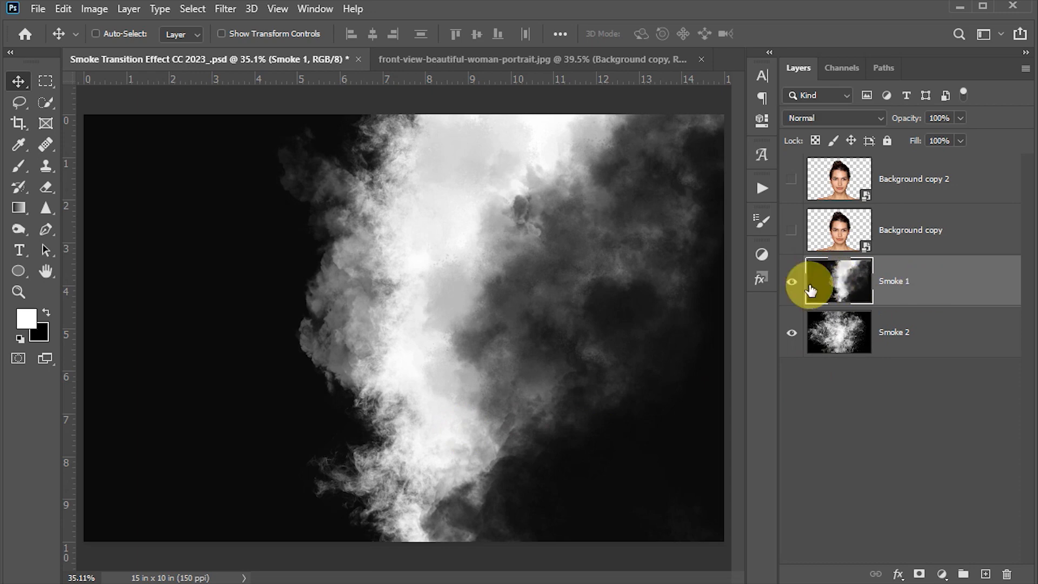
Display the colour channels of the Smoke 1 image.
{"action": "left_click", "coordinate": [842, 70]}
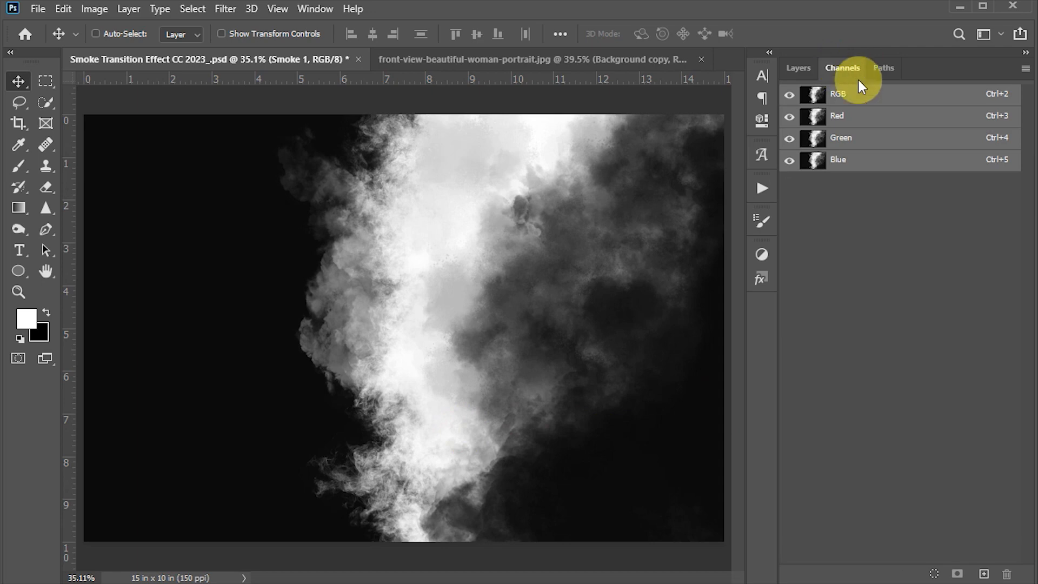
{"action": "left_click", "coordinate": [316, 13]}
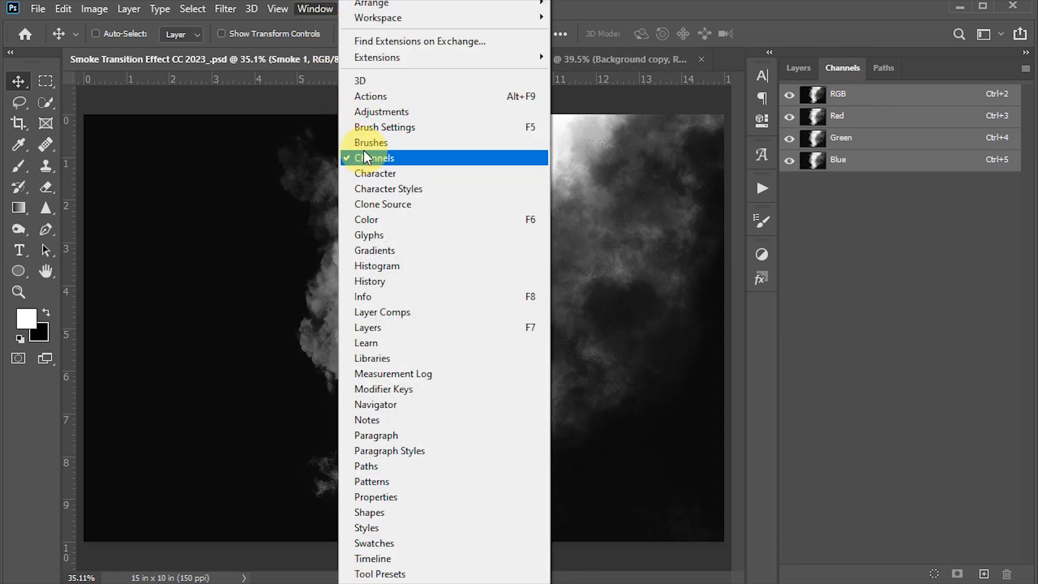
{"action": "left_click", "coordinate": [839, 64]}
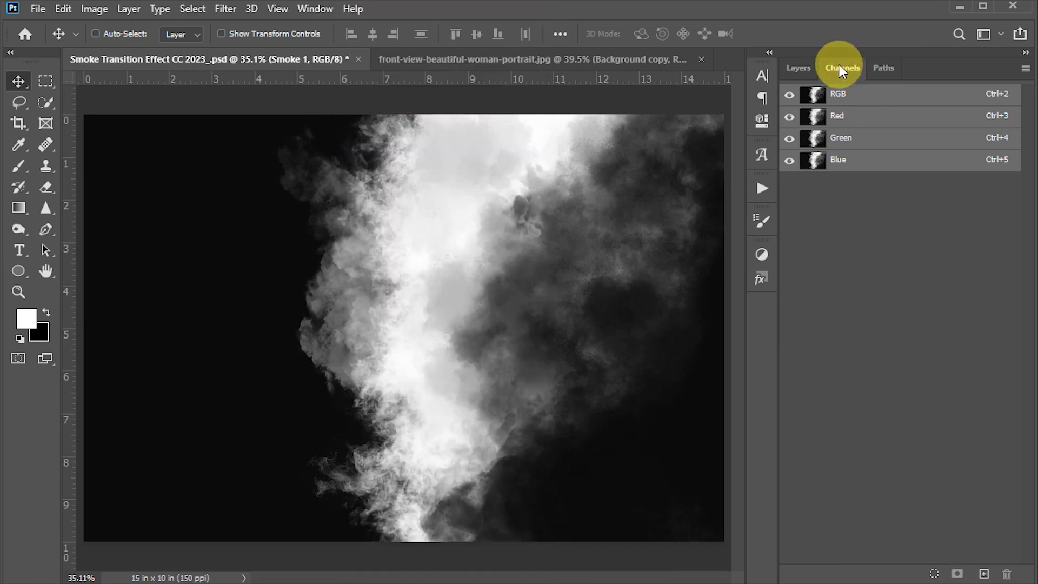
Load the Smoke 1 image's RGB channel as a selection, save it as a new channel named smoke1, and deselect.
{"action": "left_click", "coordinate": [808, 97], "text": "ctrl"}
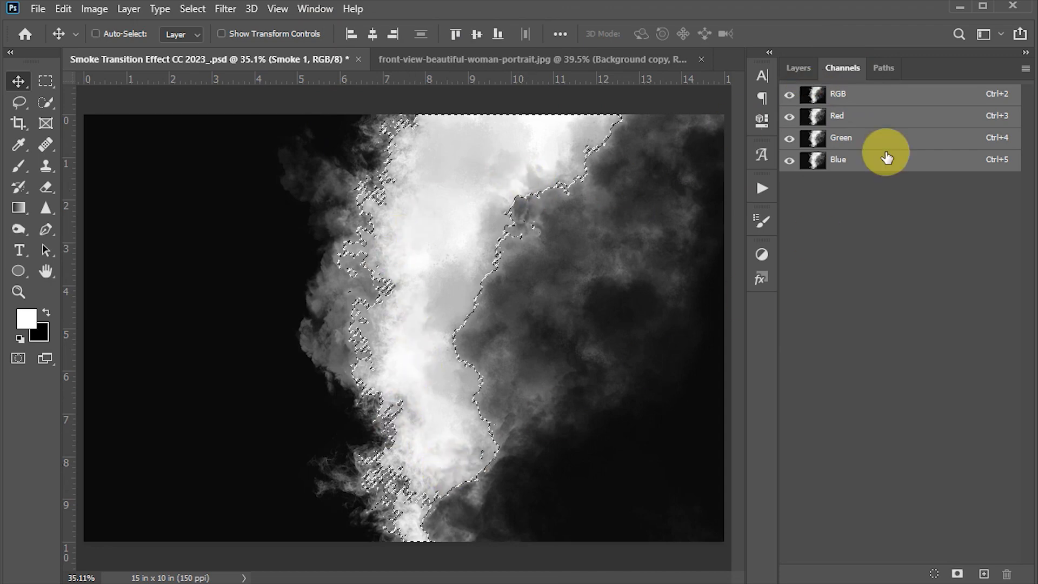
{"action": "left_click", "coordinate": [192, 8]}
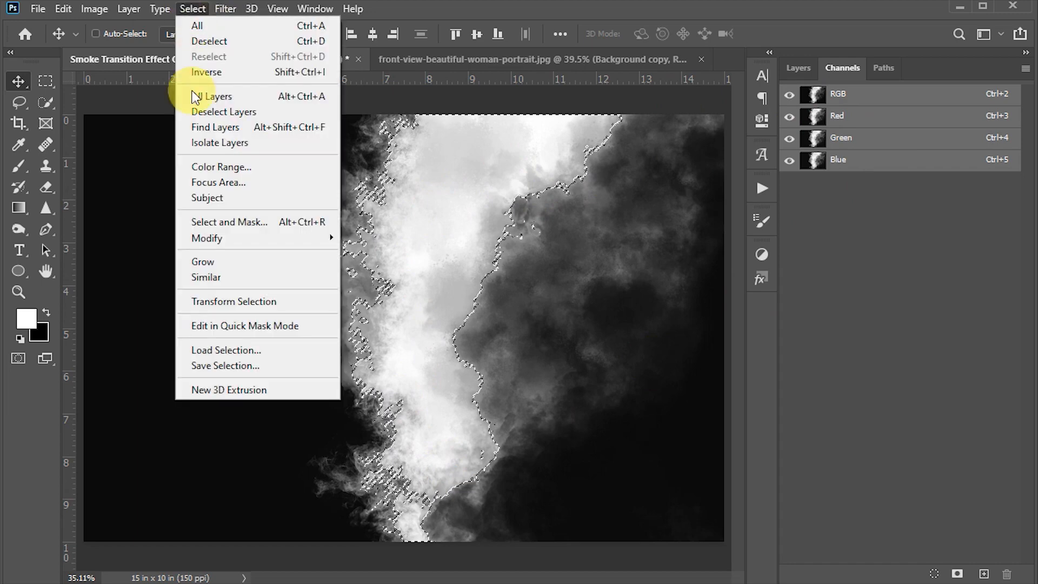
{"action": "left_click", "coordinate": [216, 365]}
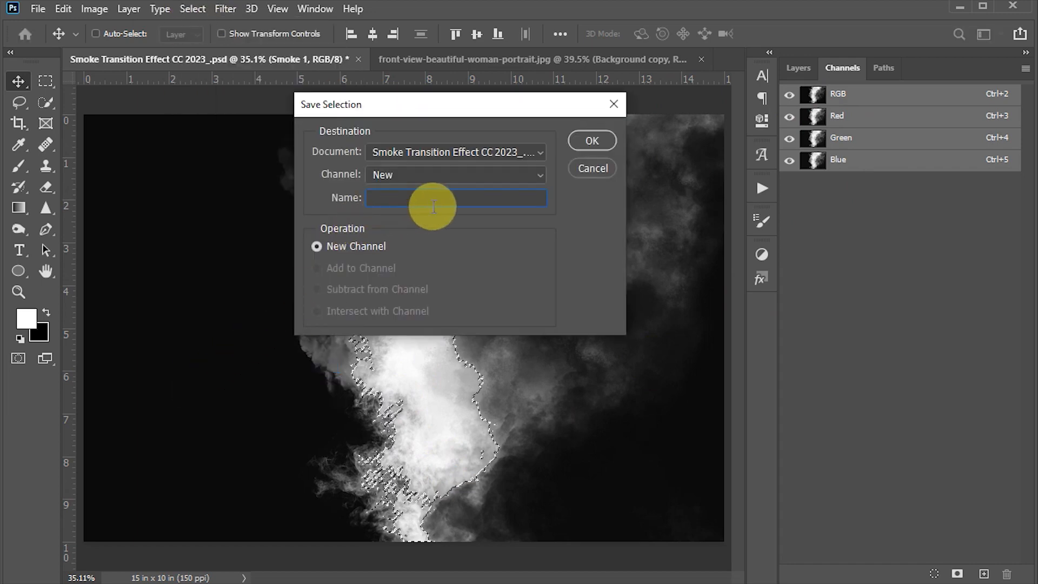
{"action": "type", "text": "smoke1"}
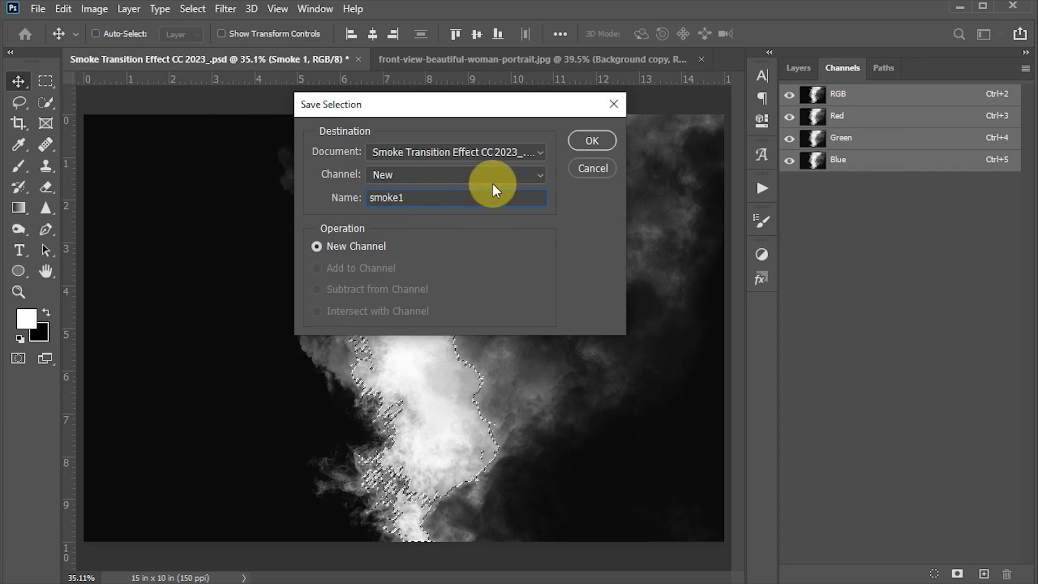
{"action": "left_click", "coordinate": [590, 141]}
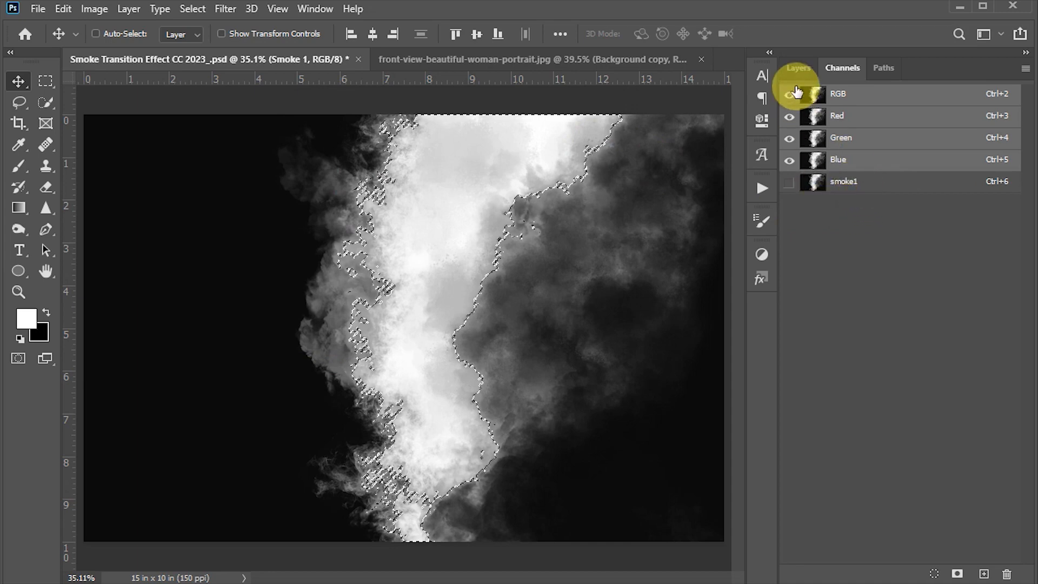
{"action": "left_click", "coordinate": [795, 67]}
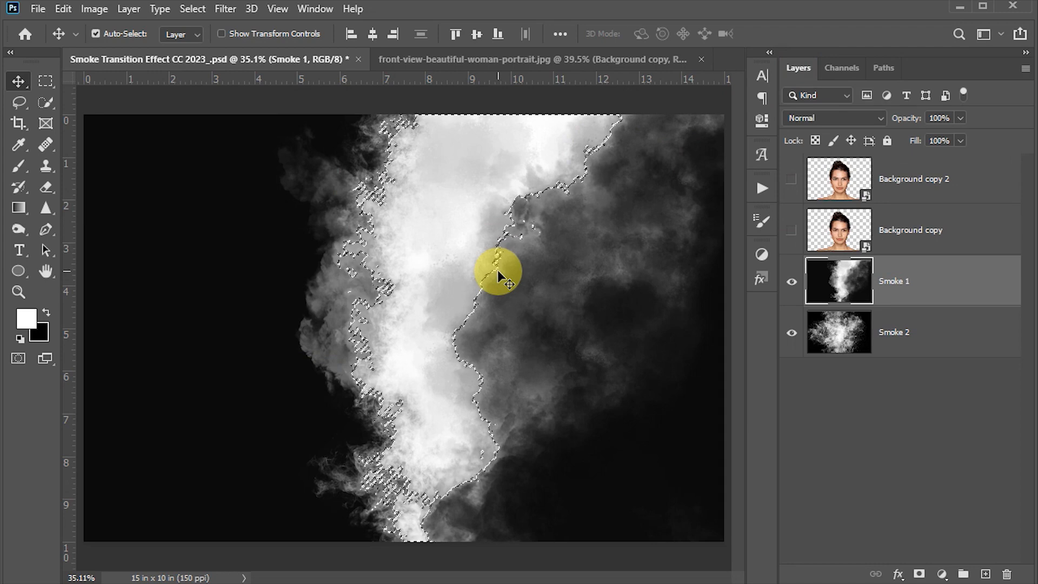
{"action": "key", "text": "ctrl+d"}
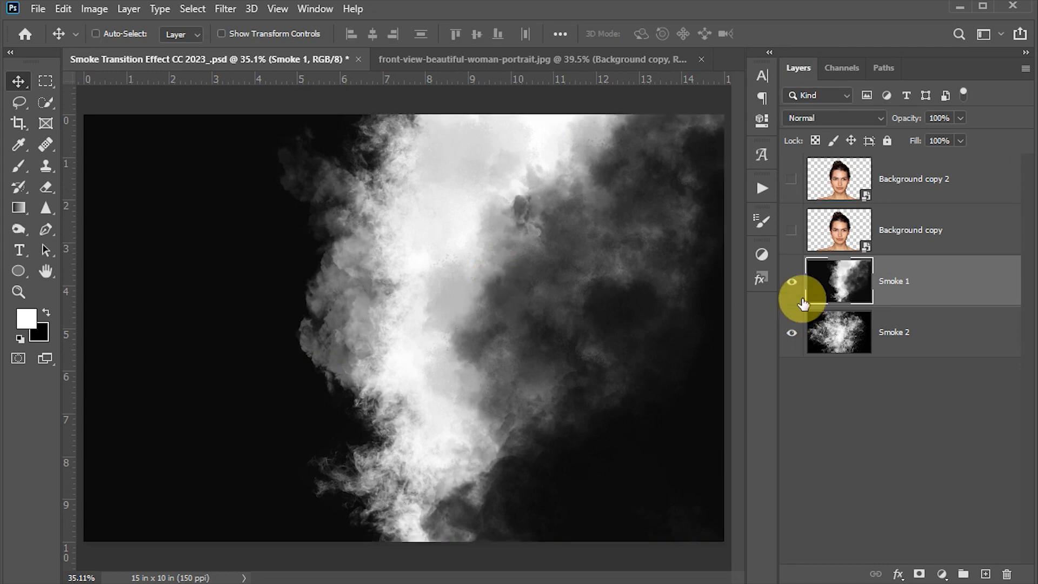
Hide the Smoke 1 layer and display the colour channels of the Smoke 2 layer.
{"action": "left_click", "coordinate": [789, 285]}
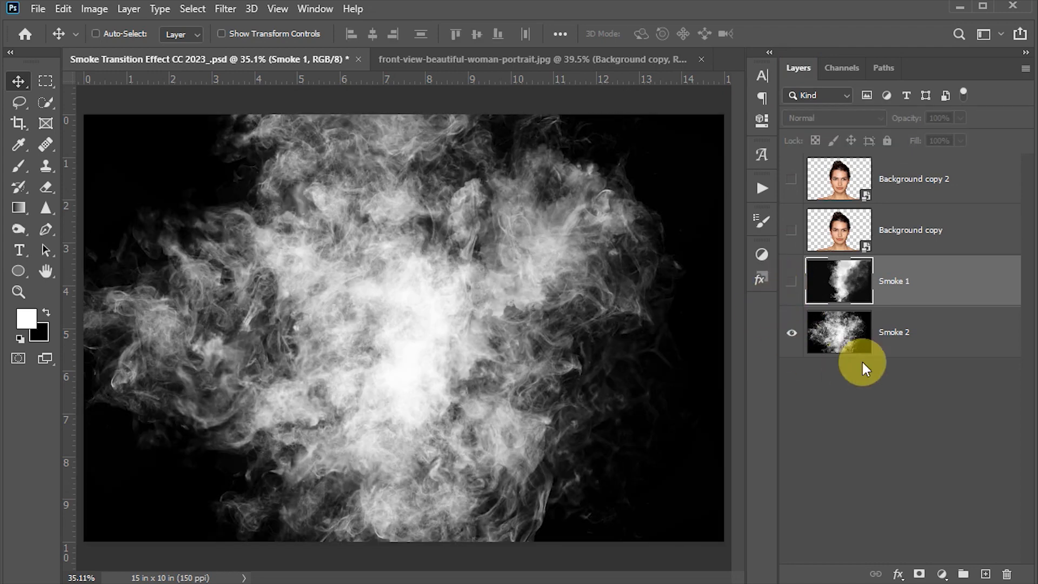
{"action": "left_click", "coordinate": [836, 325]}
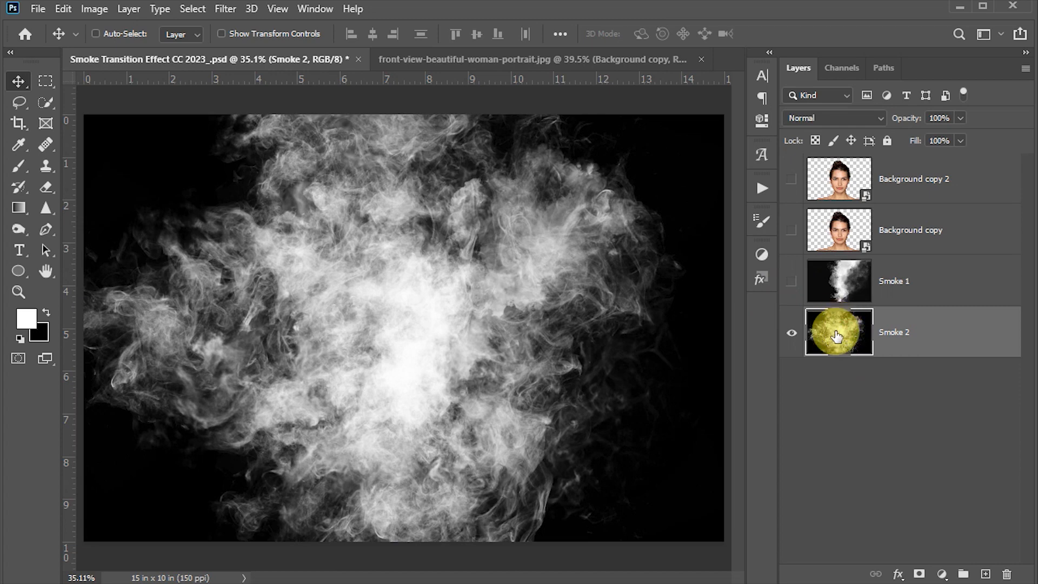
{"action": "left_click", "coordinate": [839, 68]}
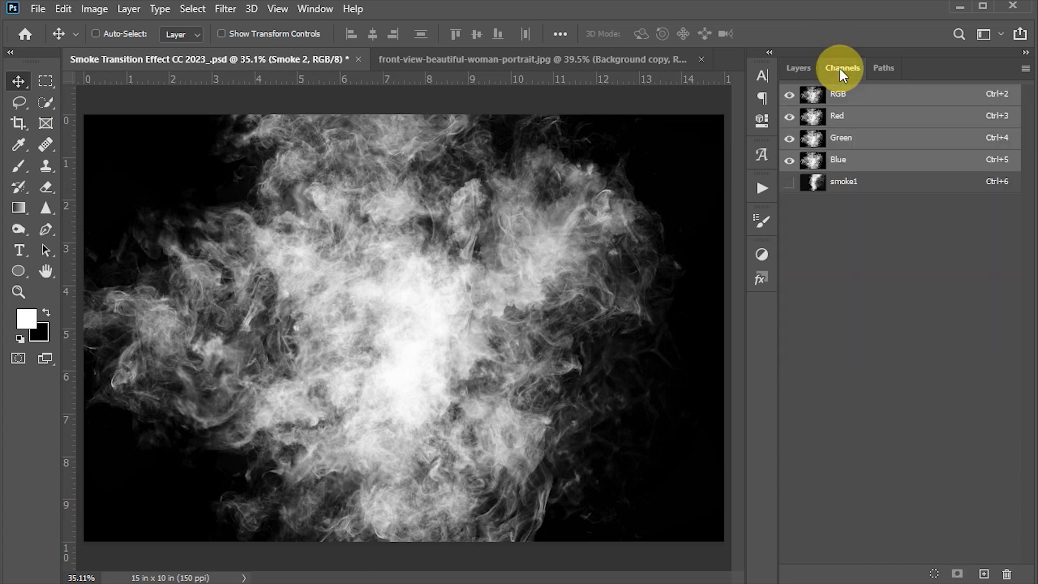
Load the Smoke 2 image's RGB channel as a selection, save it as a new channel named smoke2, and deselect.
{"action": "left_click", "coordinate": [811, 97], "text": "ctrl"}
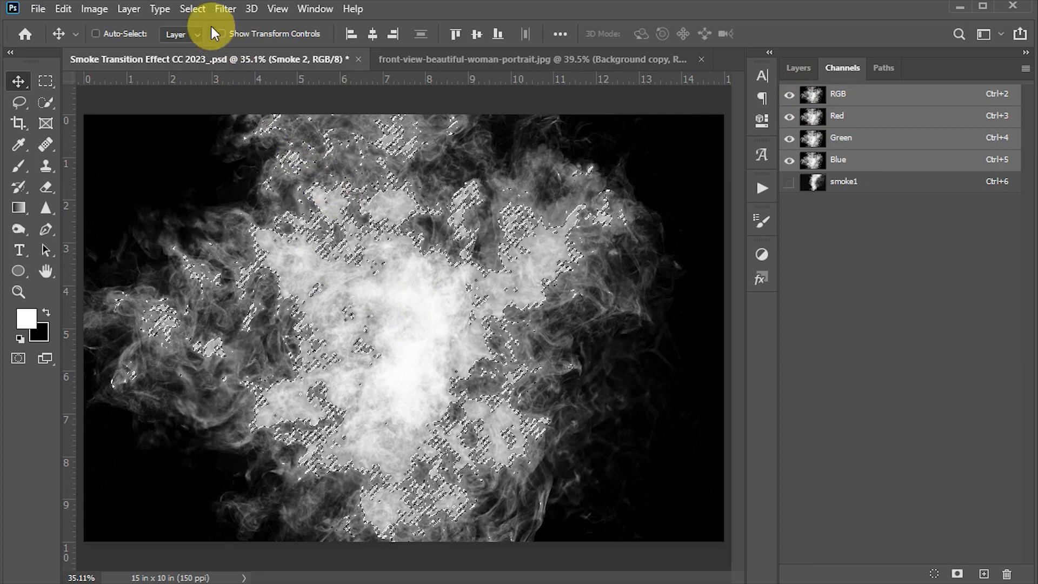
{"action": "left_click", "coordinate": [192, 9]}
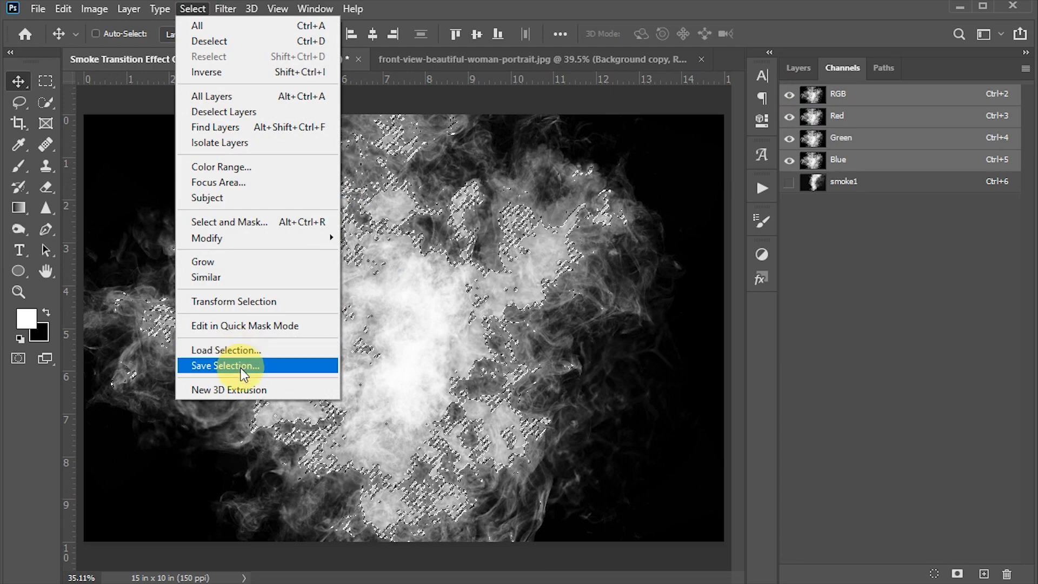
{"action": "left_click", "coordinate": [273, 366]}
{"action": "type", "text": "sm"}
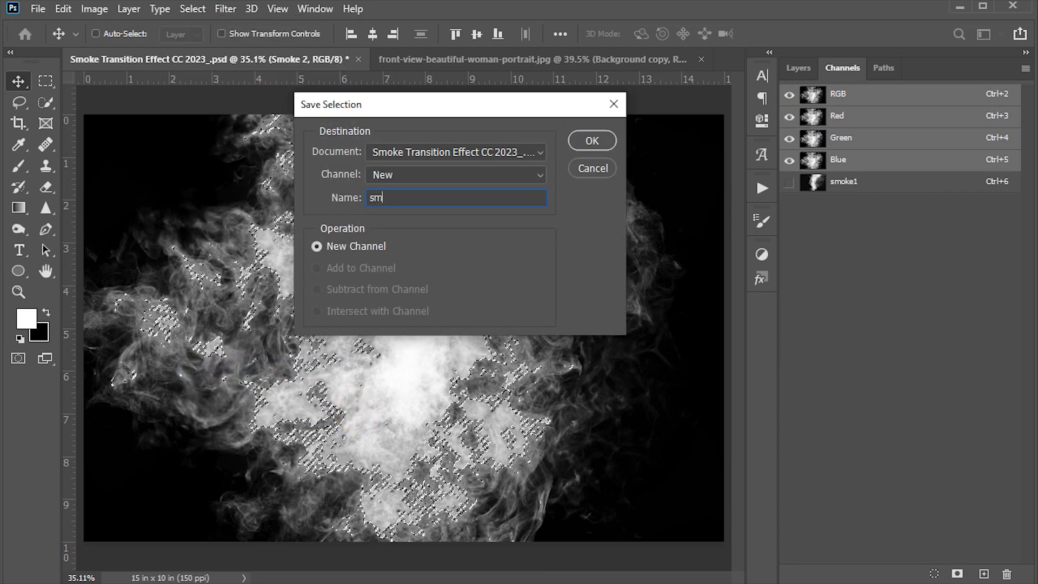
{"action": "type", "text": "oke2"}
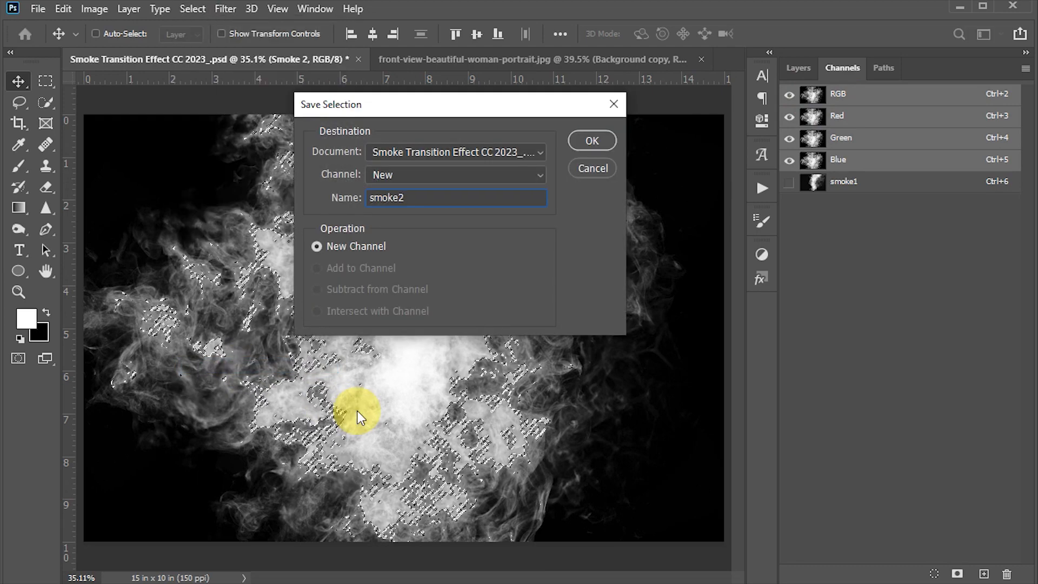
{"action": "left_click", "coordinate": [590, 143]}
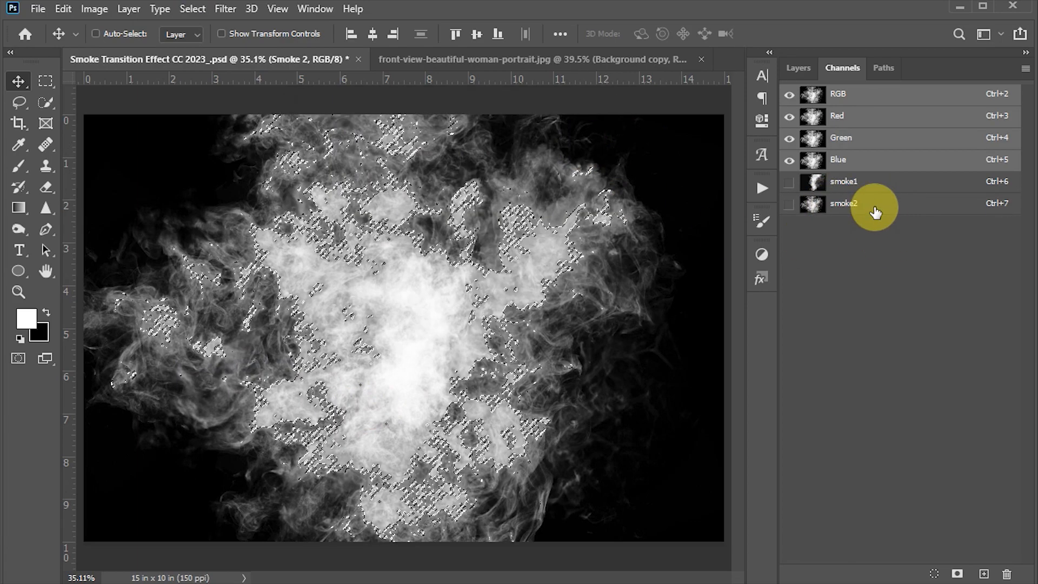
{"action": "left_click", "coordinate": [797, 67]}
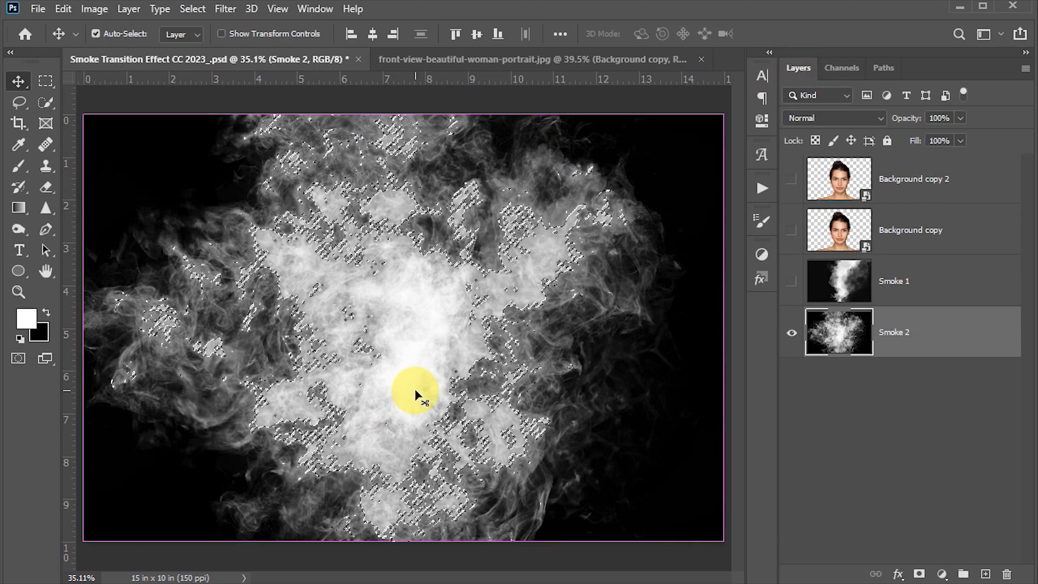
{"action": "key", "text": "ctrl+d"}
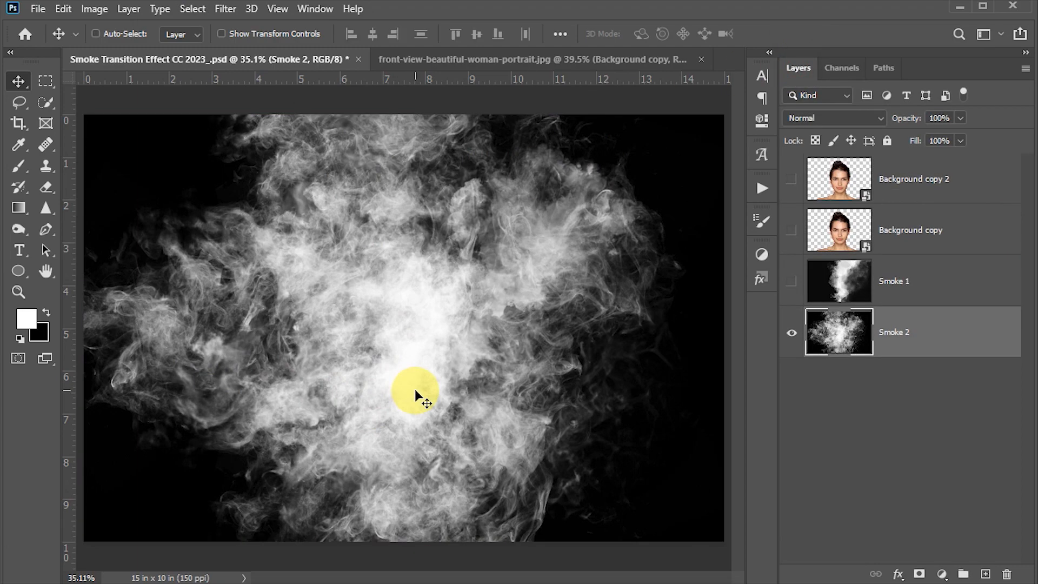
Add a new layer above Smoke 1, fill it with white, and save the document.
{"action": "left_click", "coordinate": [840, 277]}
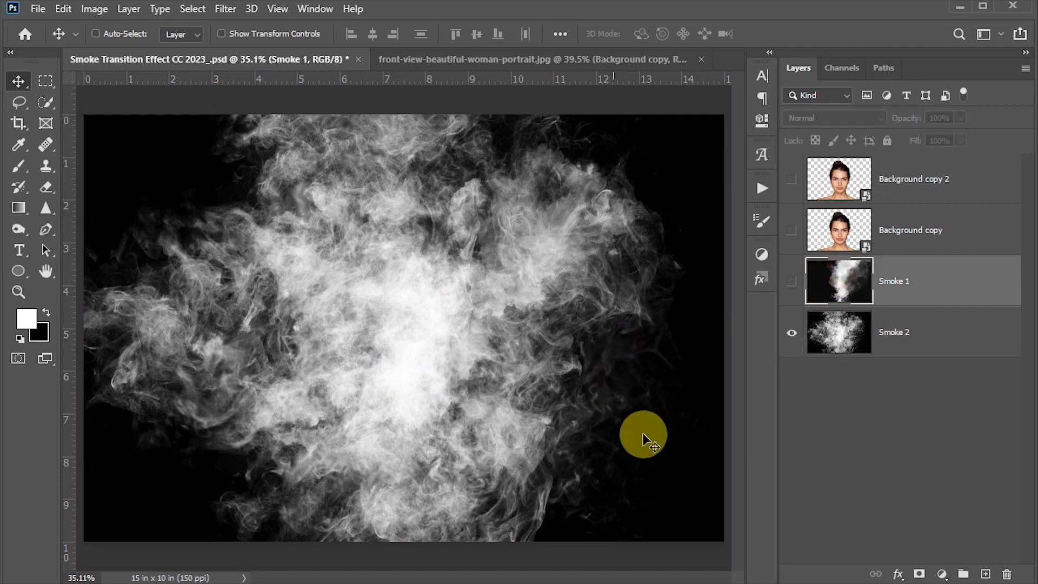
{"action": "left_click", "coordinate": [985, 574]}
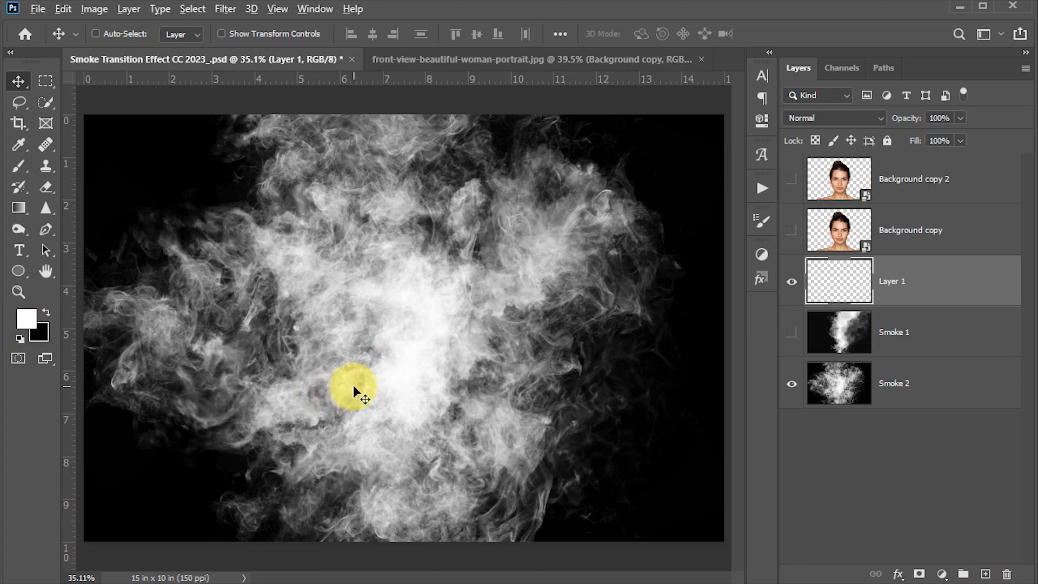
{"action": "key", "text": "alt+BackSpace"}
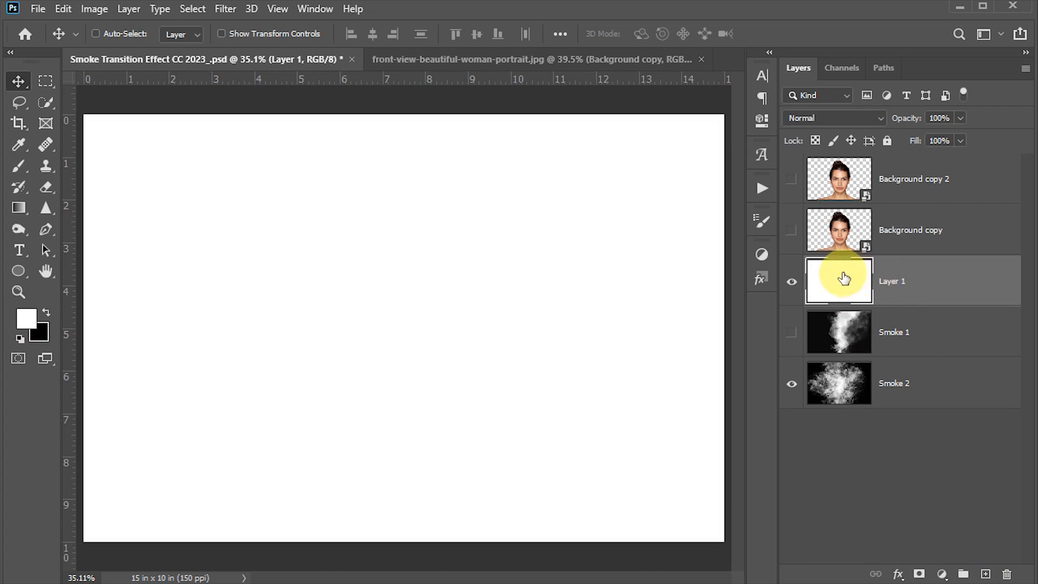
{"action": "key", "text": "ctrl+s"}
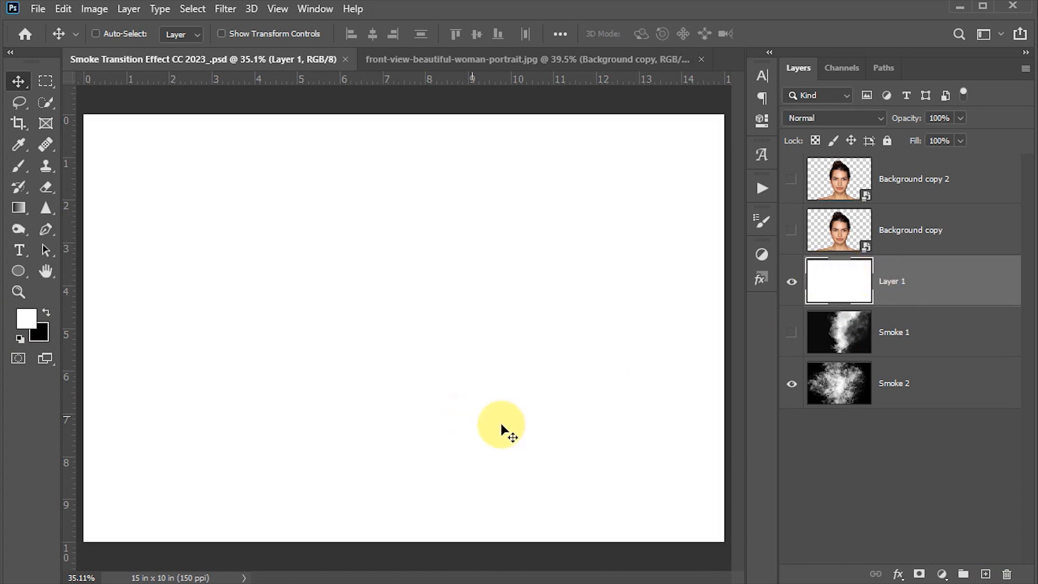
Show the Background copy 2 layer and add a layer mask to it from the smoke1 channel's selection.
{"action": "left_click", "coordinate": [803, 190]}
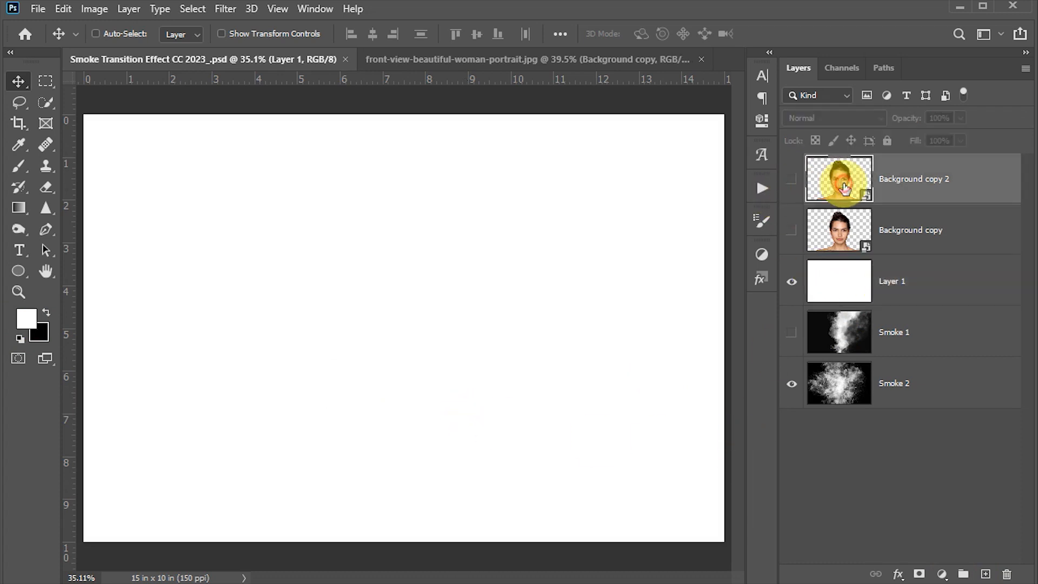
{"action": "left_click", "coordinate": [792, 180]}
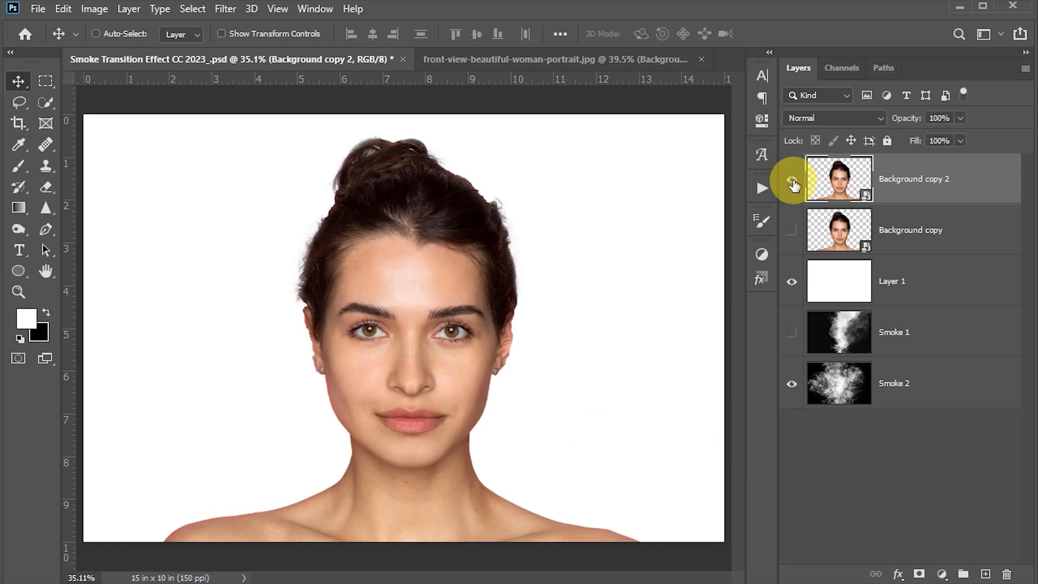
{"action": "left_click", "coordinate": [841, 69]}
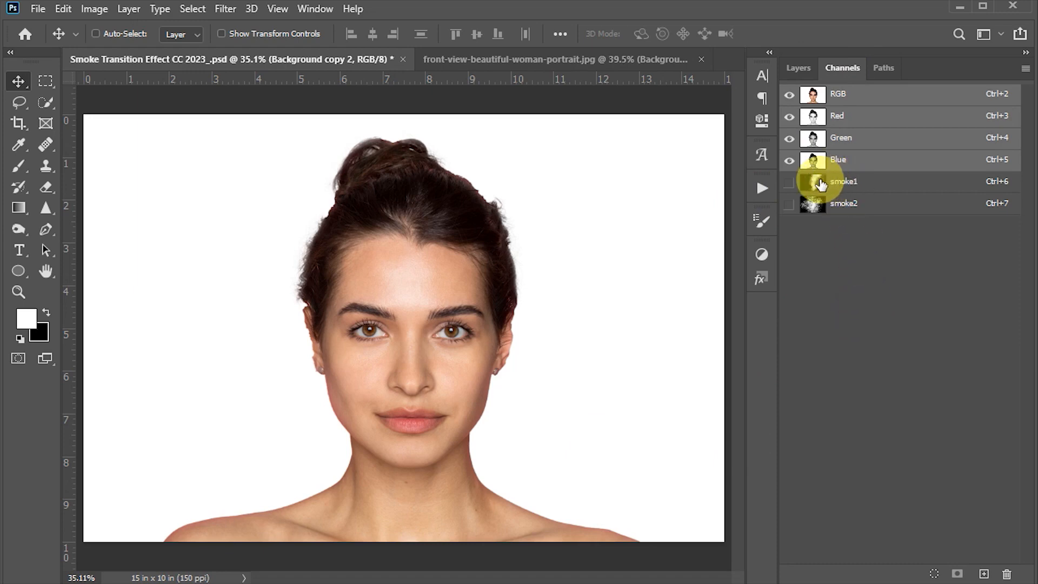
{"action": "key", "text": "ctrl"}
{"action": "left_click", "coordinate": [813, 183], "text": "ctrl"}
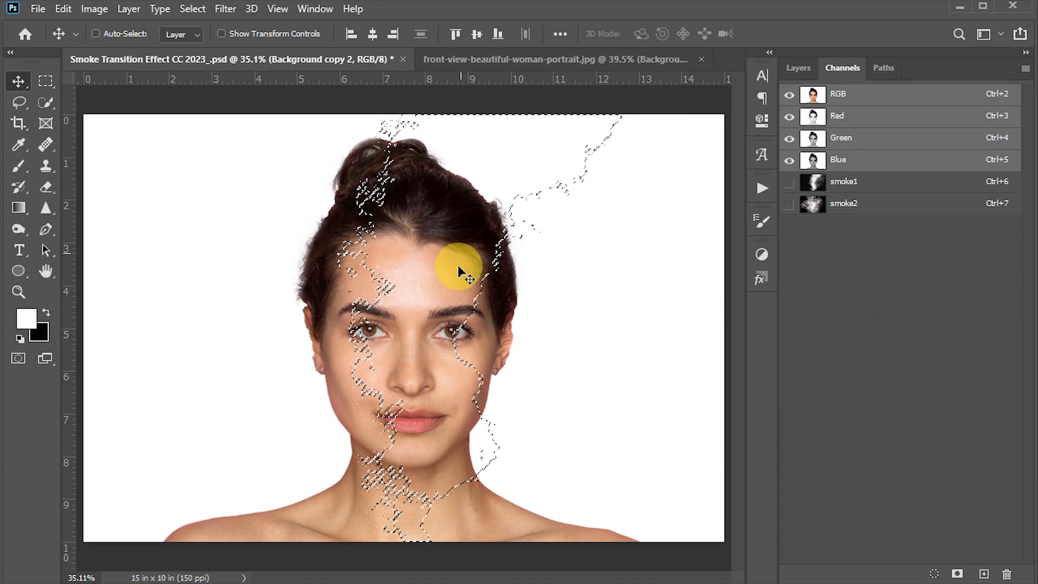
{"action": "left_click", "coordinate": [794, 69]}
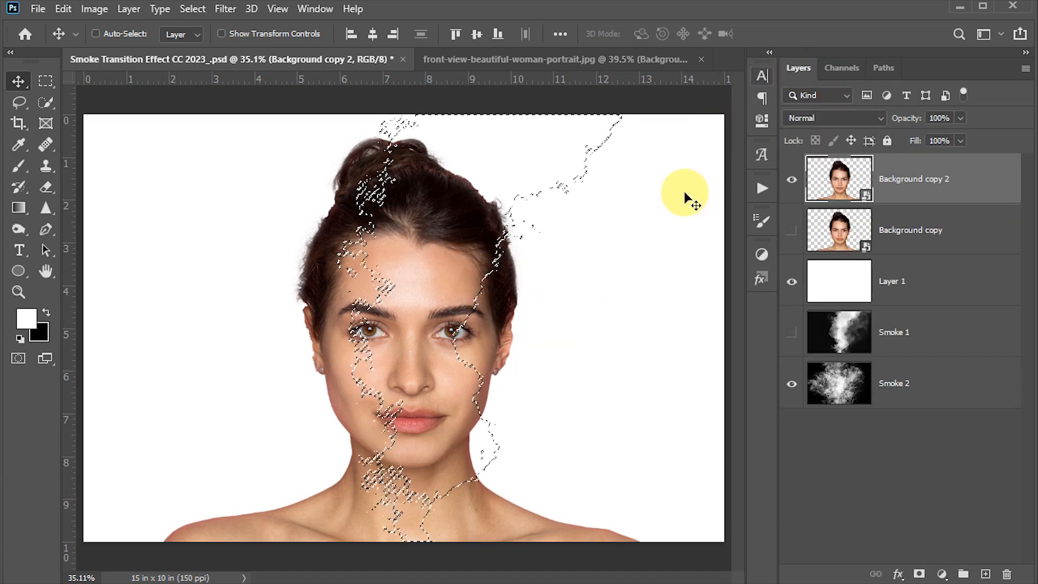
{"action": "left_click", "coordinate": [919, 574]}
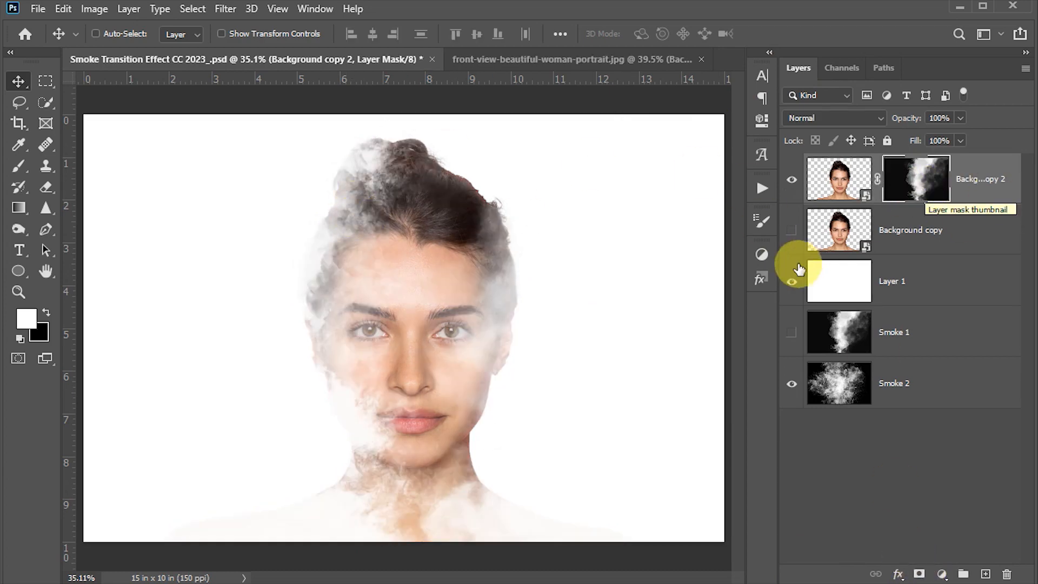
Show the Background copy layer, mask it with the smoke2 channel's selection, and target its image instead of the mask.
{"action": "left_click", "coordinate": [791, 231]}
{"action": "left_click", "coordinate": [832, 233]}
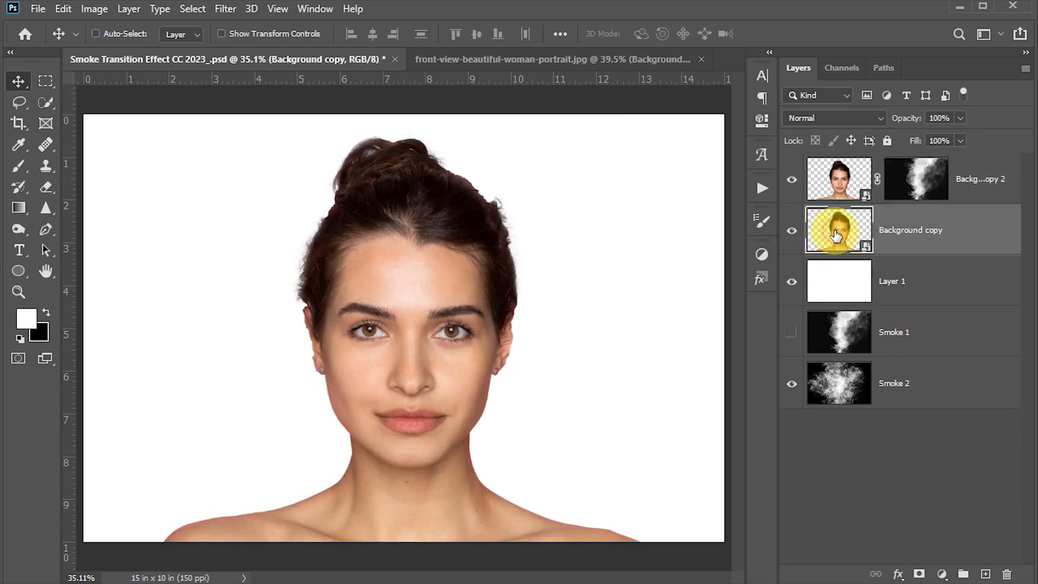
{"action": "left_click", "coordinate": [836, 69]}
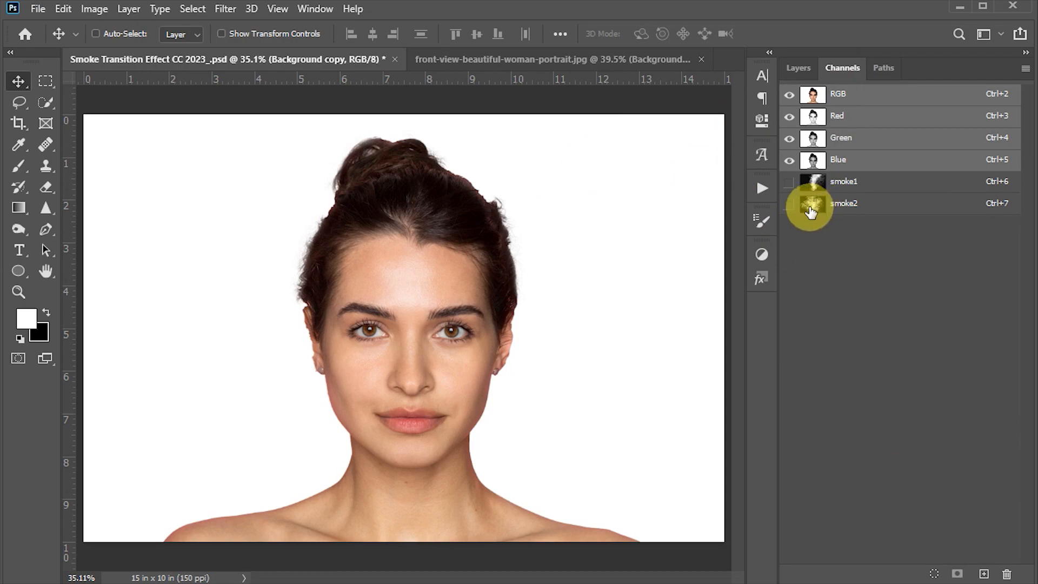
{"action": "left_click", "coordinate": [810, 208], "text": "ctrl"}
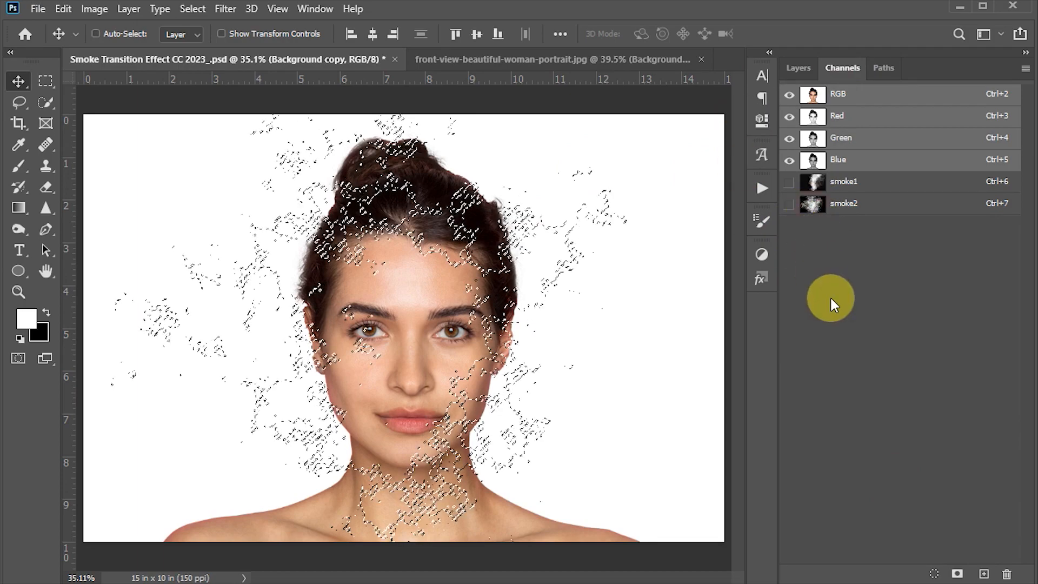
{"action": "left_click", "coordinate": [802, 68]}
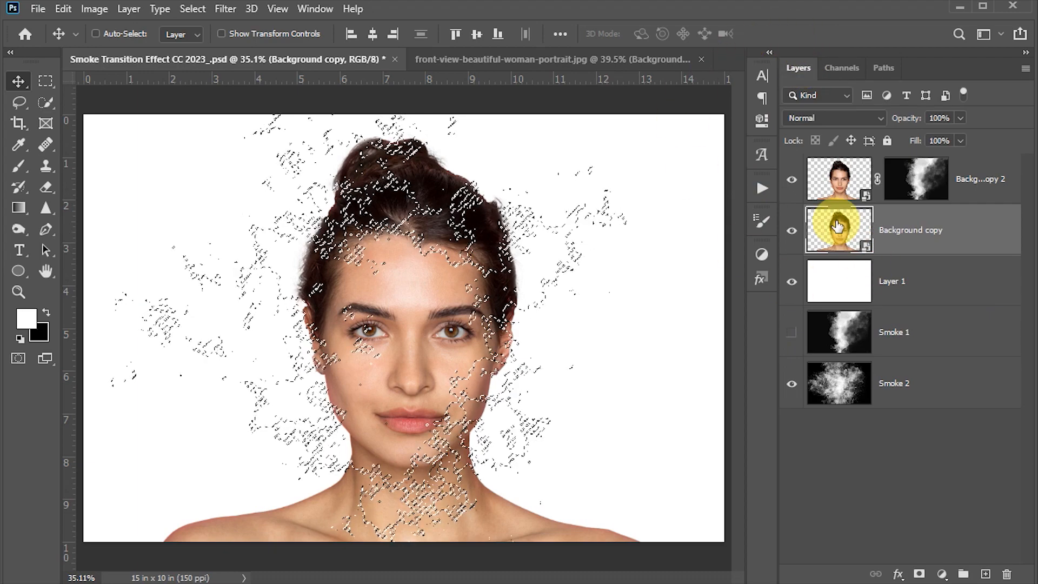
{"action": "left_click", "coordinate": [919, 573]}
{"action": "key", "text": "ctrl+2"}
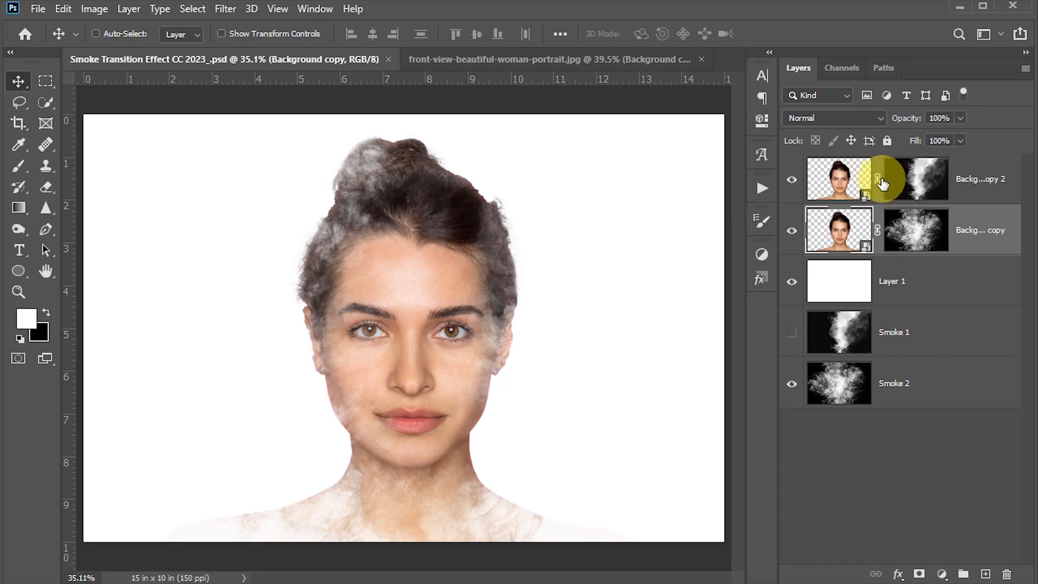
Unlink the layer masks from the Background copy 2 and Background copy layers.
{"action": "left_click", "coordinate": [877, 180]}
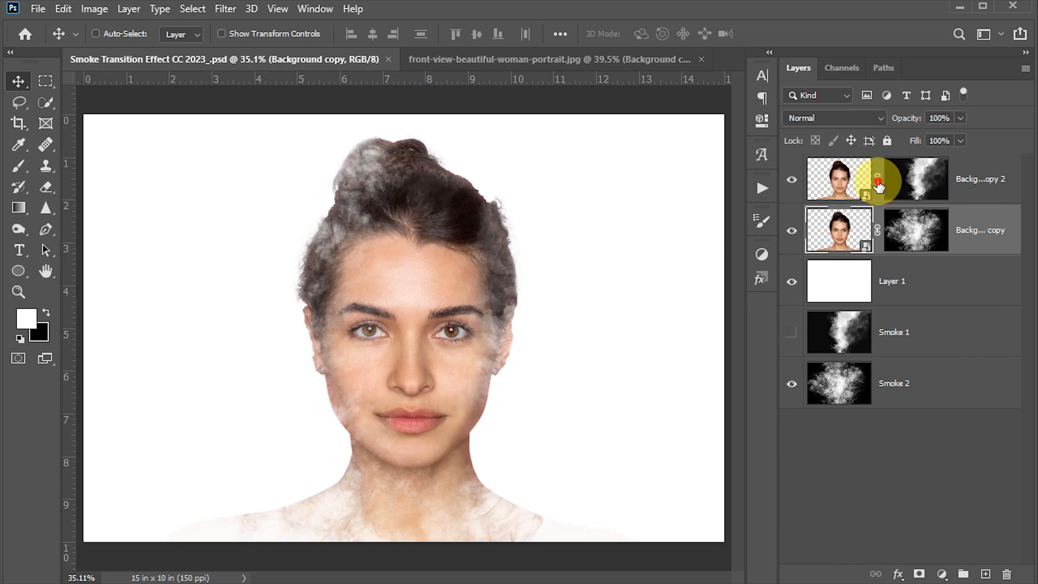
{"action": "left_click", "coordinate": [876, 232]}
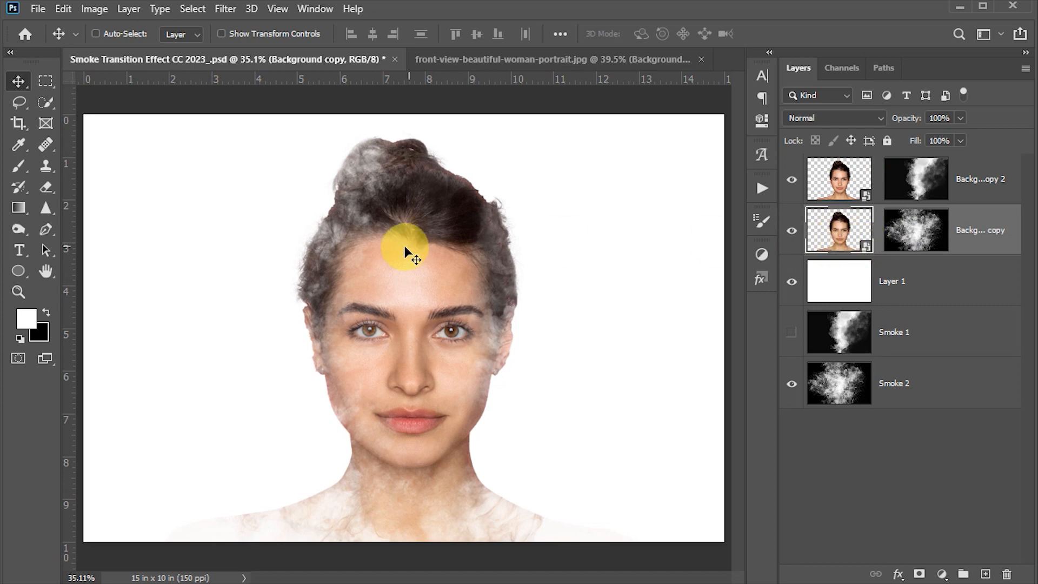
Apply a Gaussian Blur with a radius of 155 pixels to the Background copy layer's image.
{"action": "left_click", "coordinate": [224, 9]}
{"action": "mouse_move", "coordinate": [236, 191]}
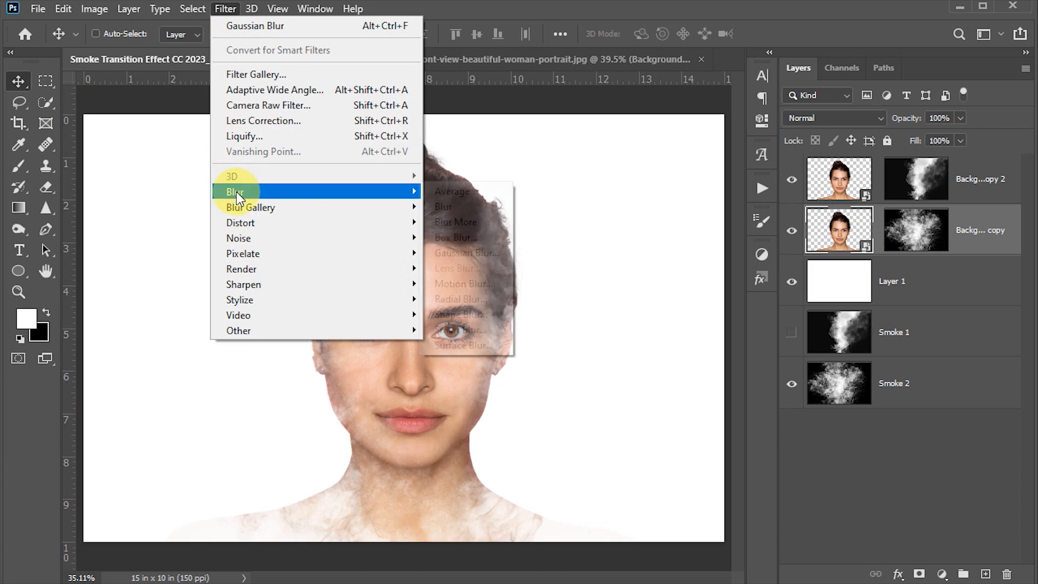
{"action": "left_click", "coordinate": [461, 252]}
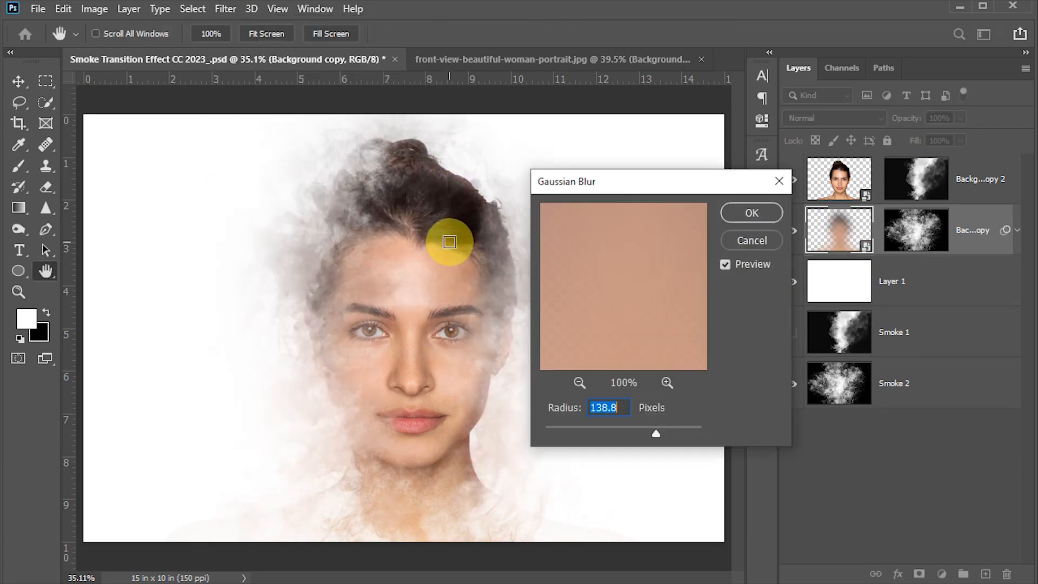
{"action": "left_click_drag", "start_coordinate": [620, 407], "coordinate": [549, 409]}
{"action": "type", "text": "155"}
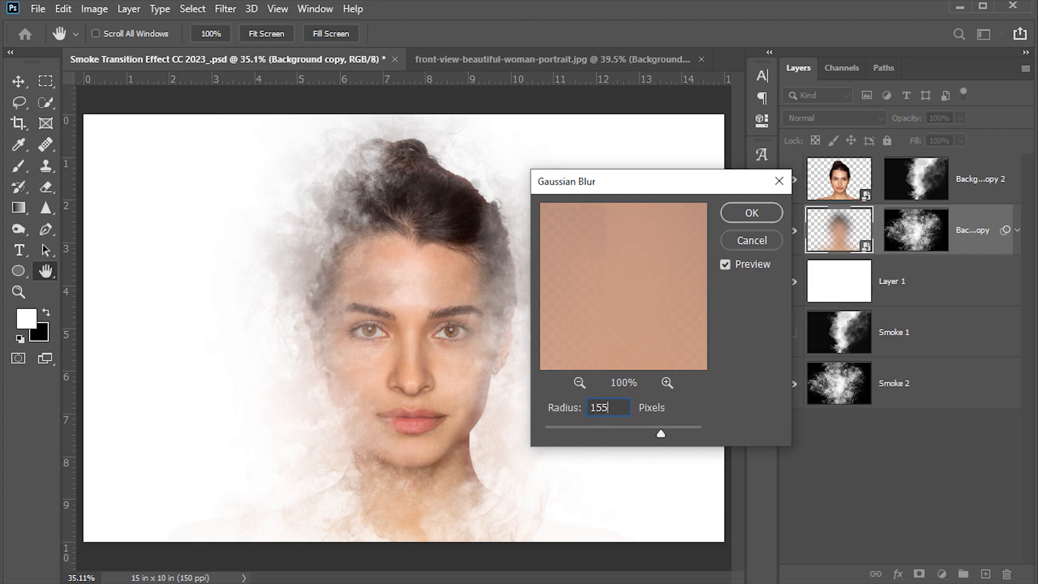
{"action": "left_click", "coordinate": [751, 213]}
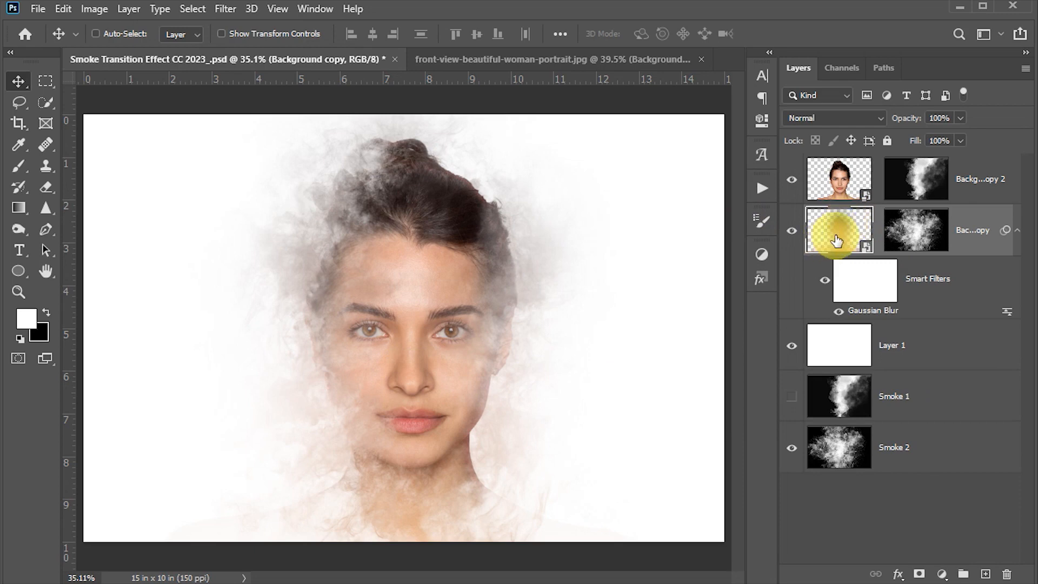
Scale the Background copy layer's image to 250% and shift it up and left behind the smoke mask.
{"action": "key", "text": "ctrl+t"}
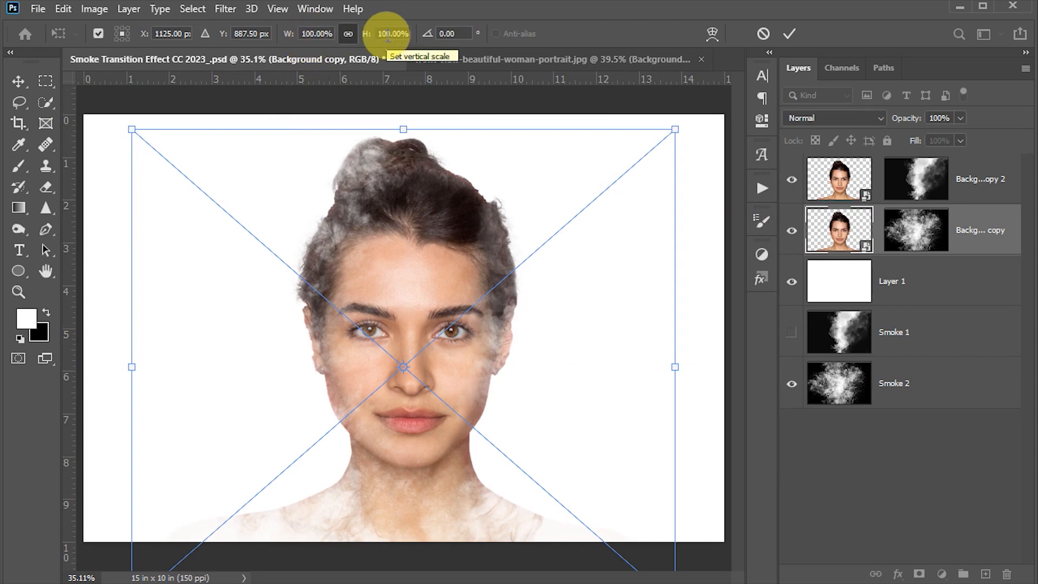
{"action": "left_click", "coordinate": [302, 33]}
{"action": "type", "text": "250"}
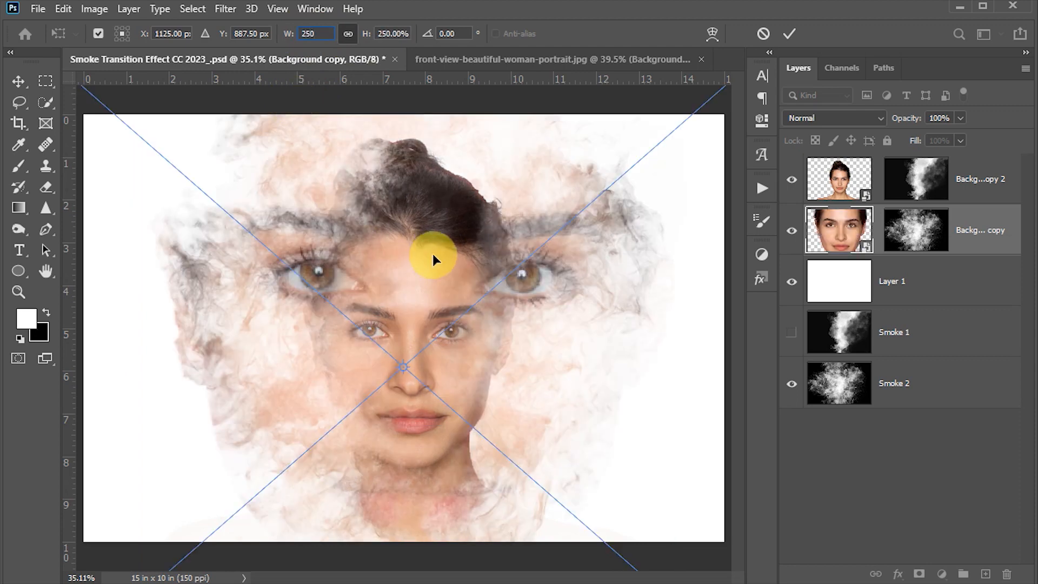
{"action": "left_click_drag", "start_coordinate": [433, 254], "coordinate": [371, 239]}
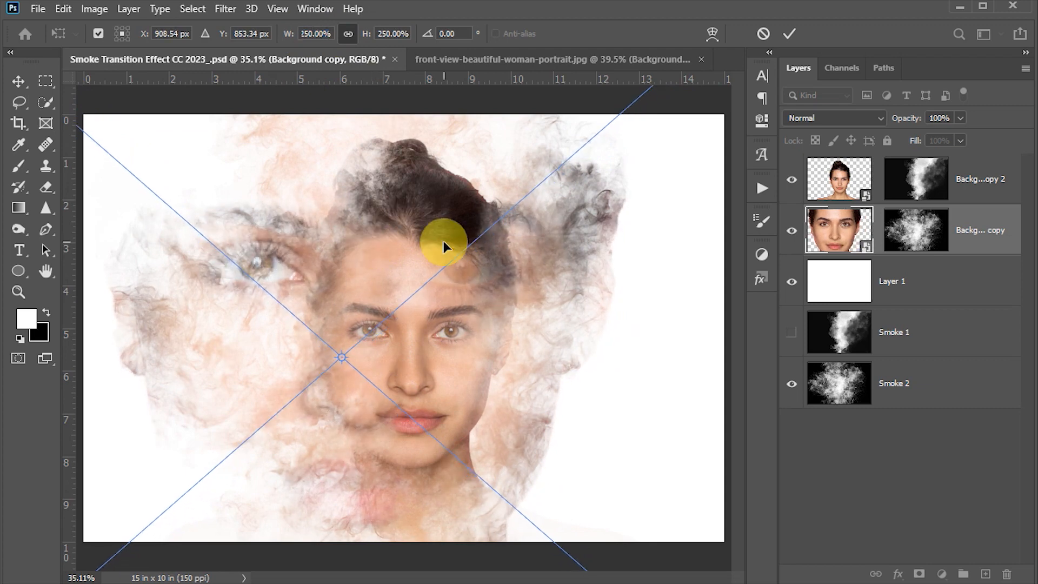
{"action": "left_click", "coordinate": [787, 34]}
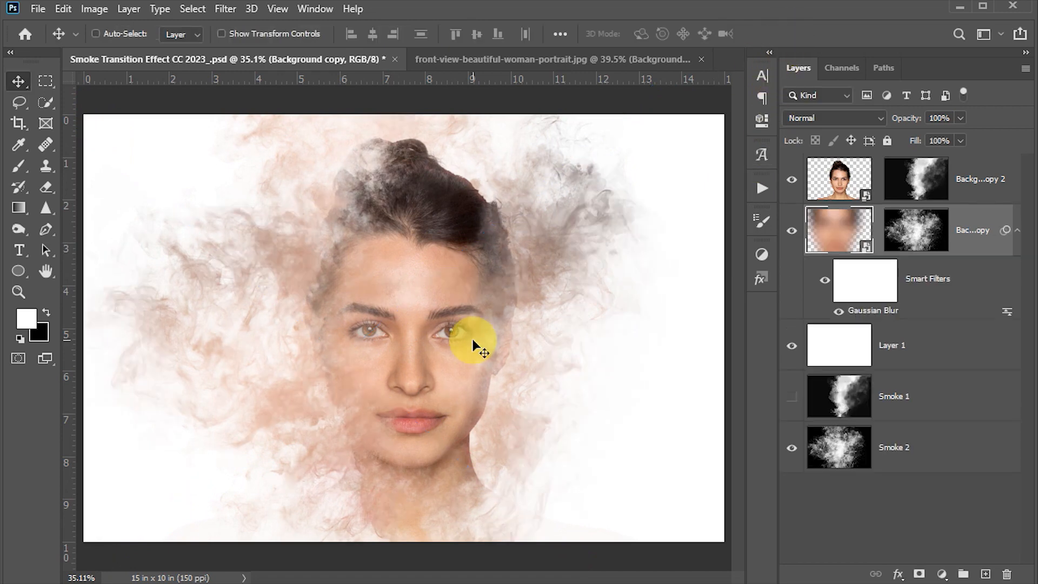
{"action": "left_click_drag", "start_coordinate": [473, 346], "coordinate": [440, 325]}
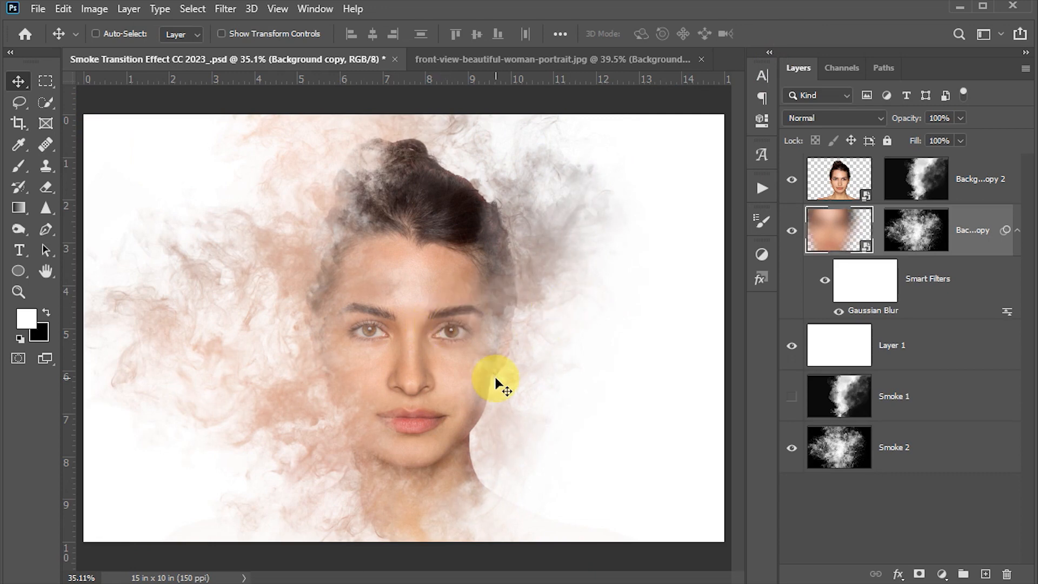
Duplicate the blurred Background copy layer and move the duplicate's image to the right so colour fills the smoke on that side.
{"action": "key", "text": "ctrl+j"}
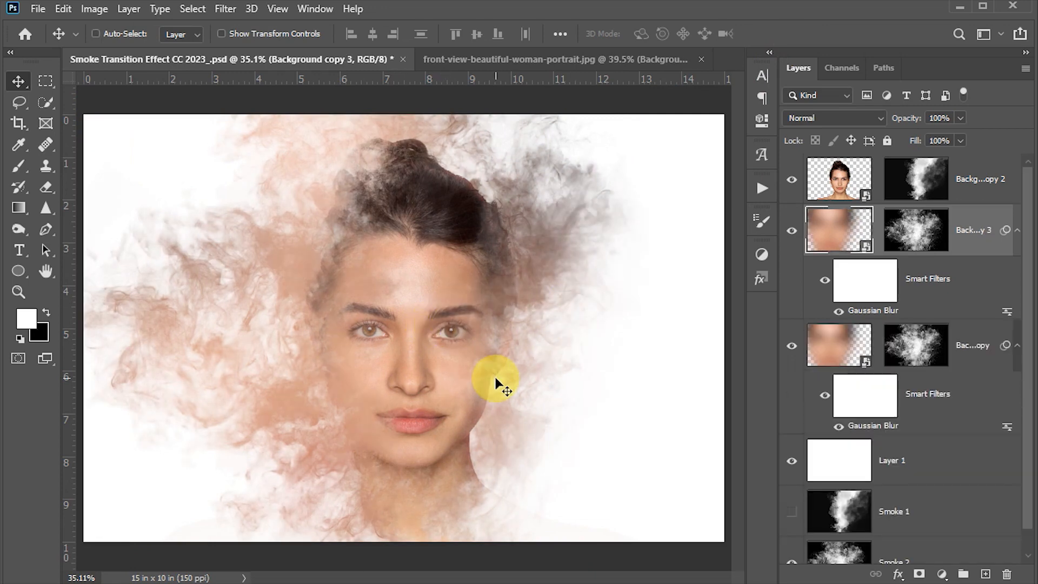
{"action": "left_click_drag", "start_coordinate": [390, 353], "coordinate": [537, 360]}
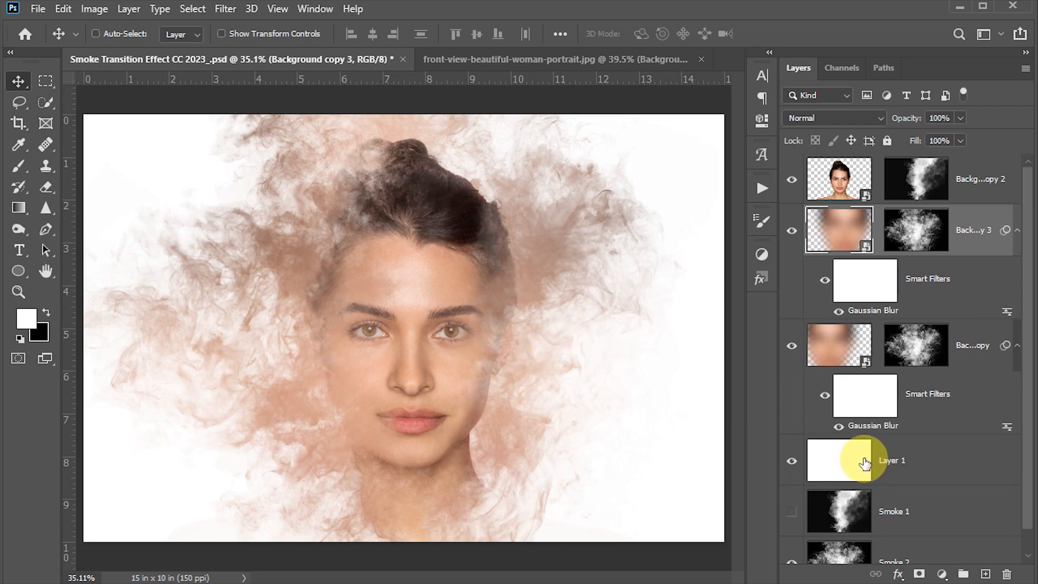
Fill Layer 1 with black.
{"action": "left_click", "coordinate": [839, 463]}
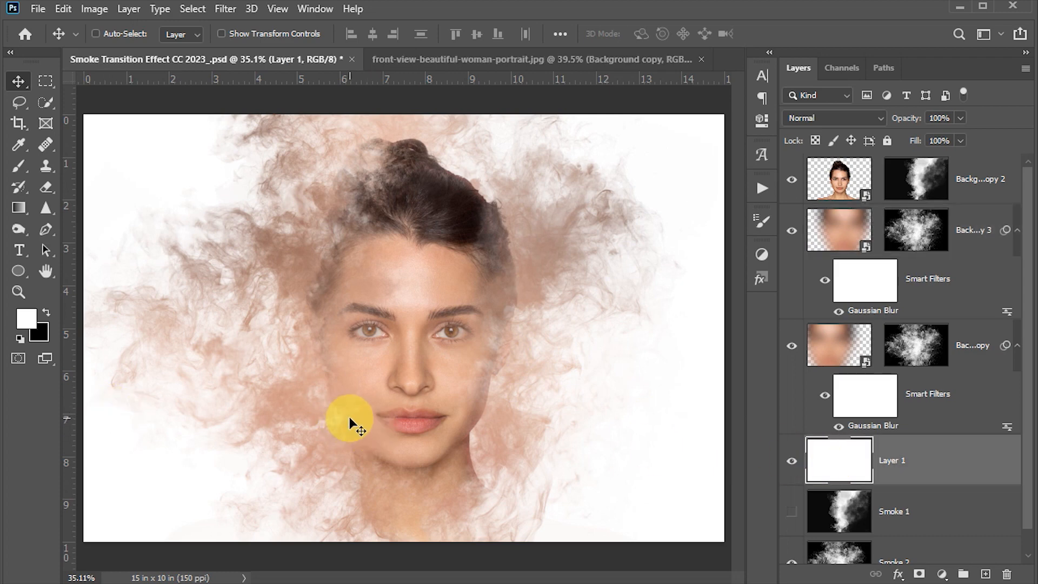
{"action": "key", "text": "ctrl"}
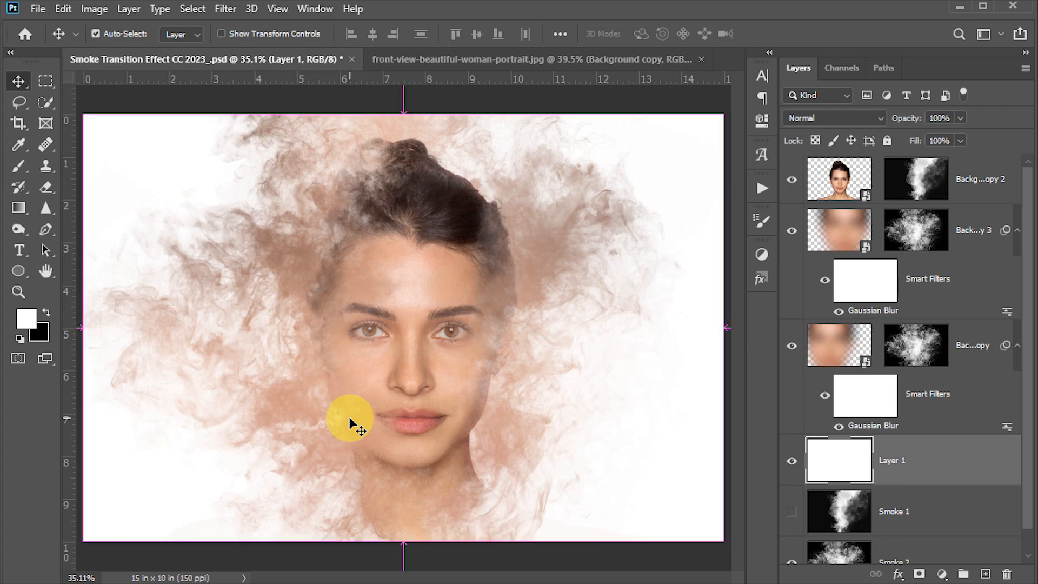
{"action": "key", "text": "ctrl+BackSpace"}
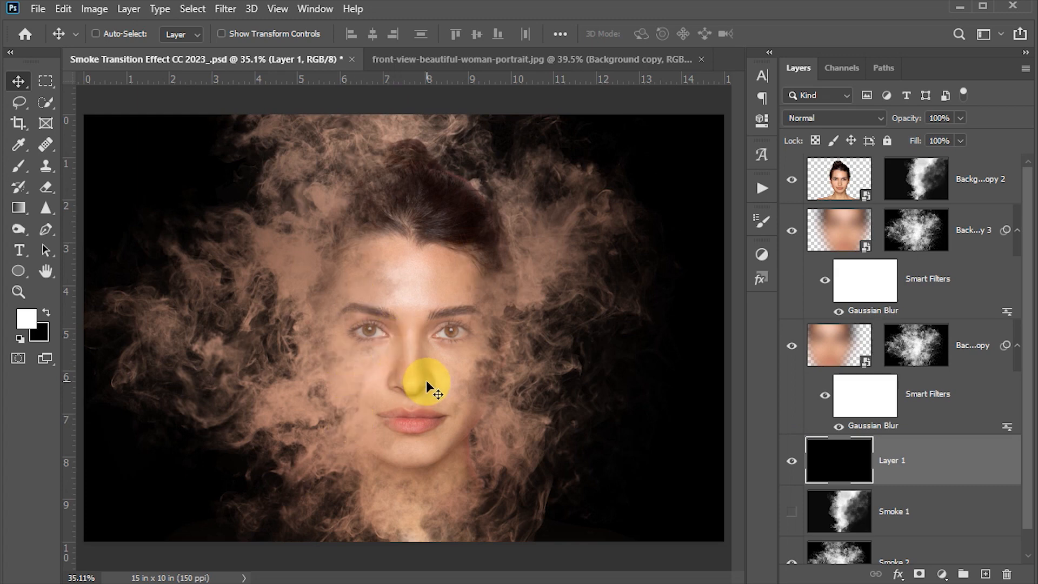
Swap the foreground and background colours and choose smoke brush 2 from the Free Smoke Brushes 2_ group for the Brush tool.
{"action": "key", "text": "x"}
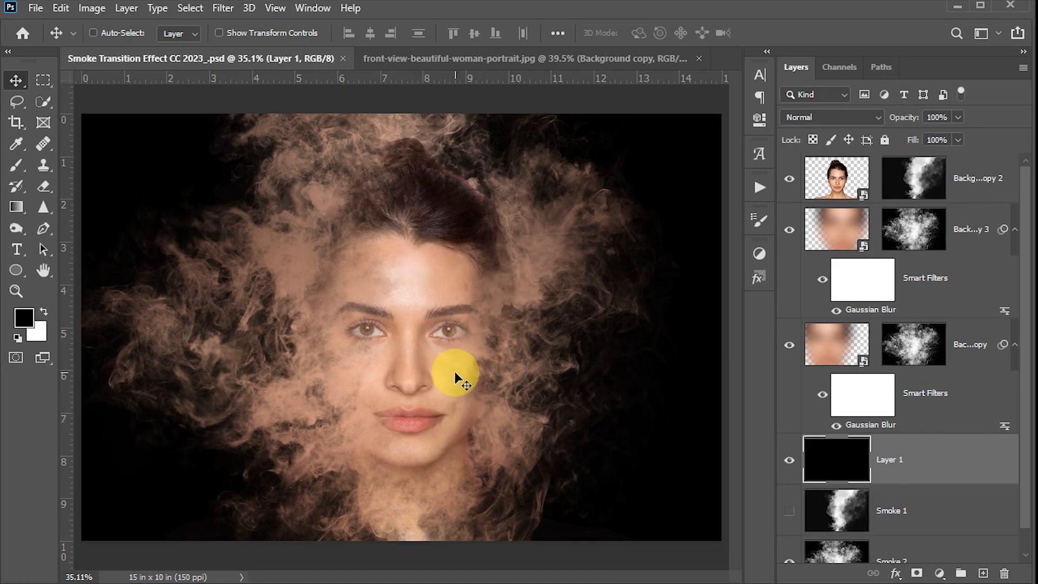
{"action": "key", "text": "b"}
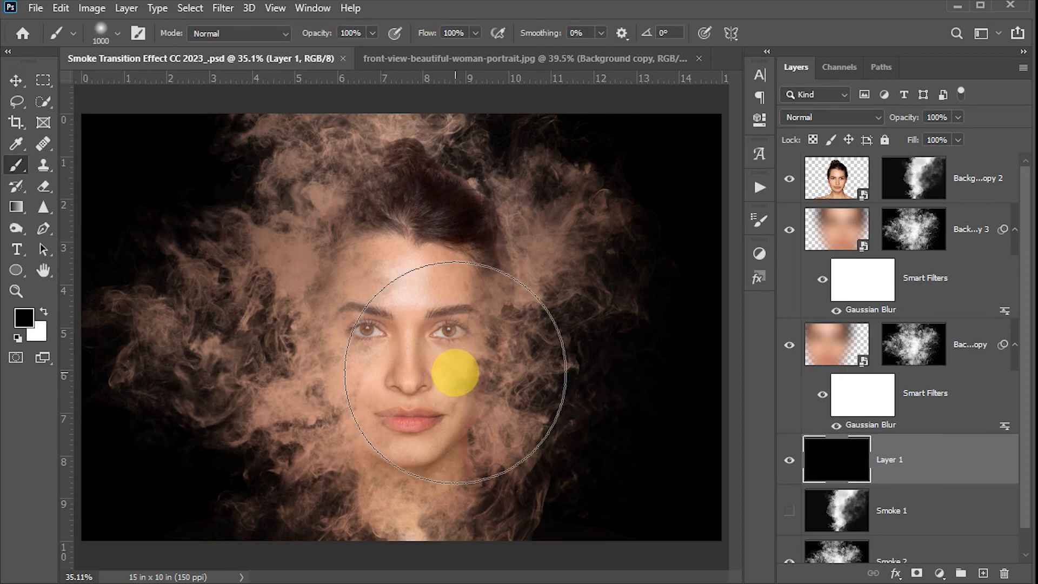
{"action": "left_click", "coordinate": [115, 26]}
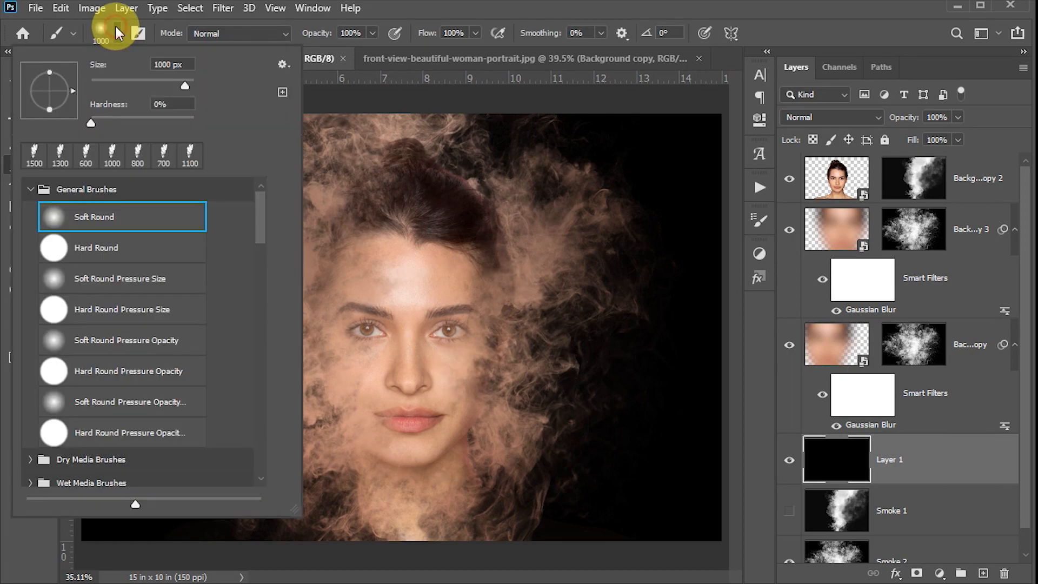
{"action": "left_click_drag", "start_coordinate": [264, 206], "coordinate": [256, 394]}
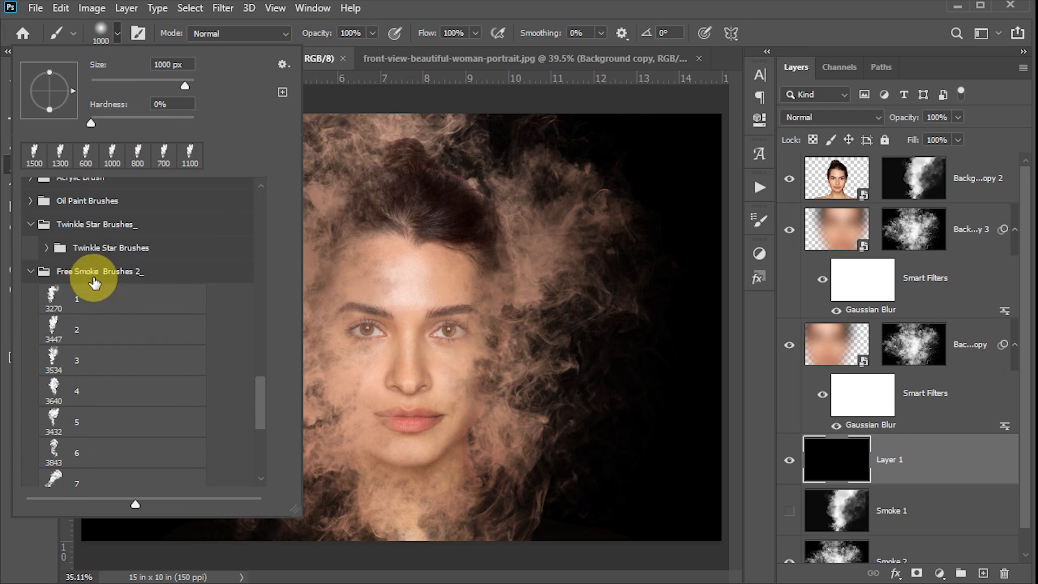
{"action": "left_click", "coordinate": [282, 65]}
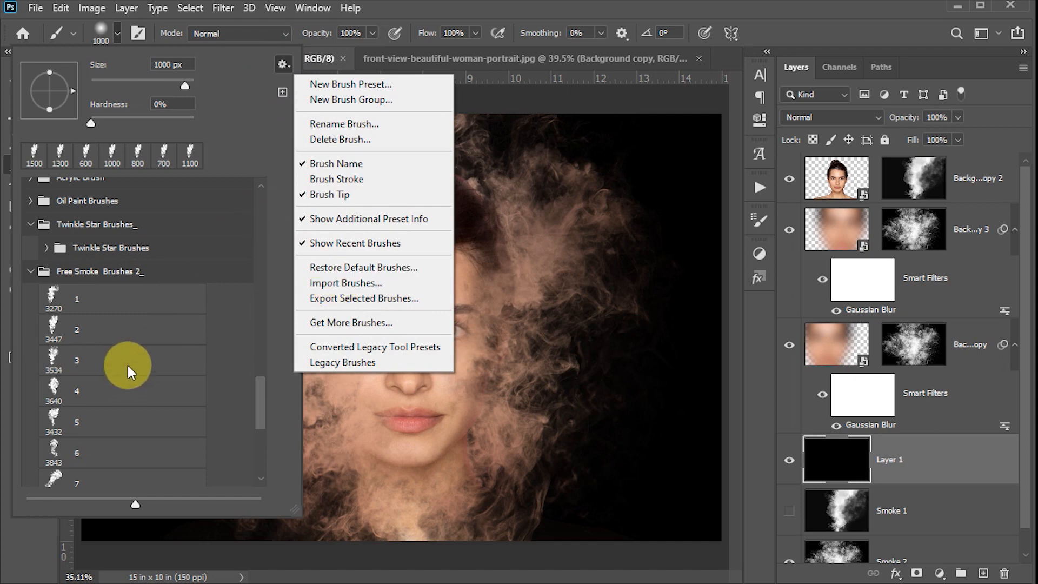
{"action": "left_click", "coordinate": [129, 330]}
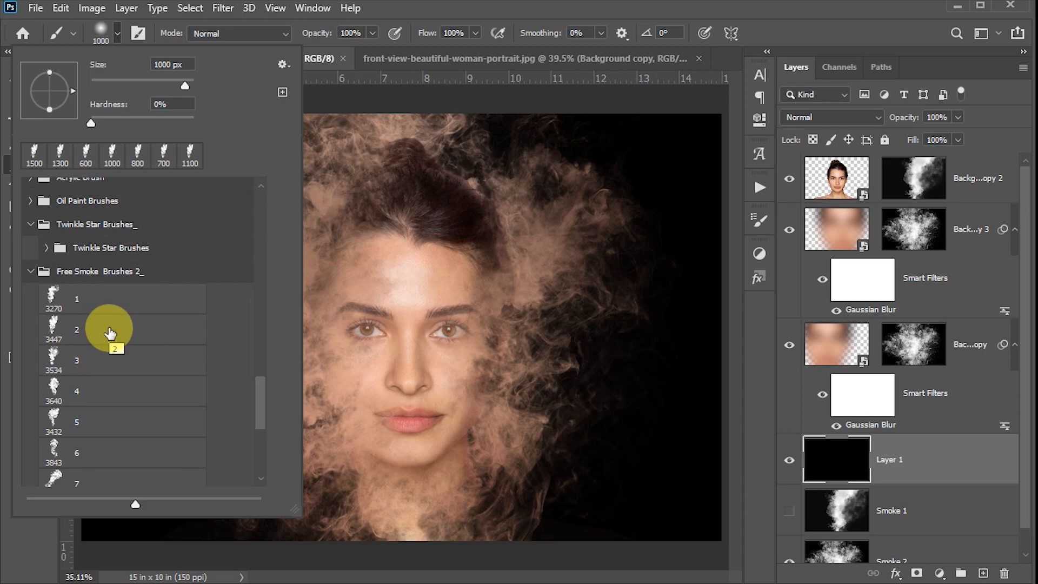
{"action": "double_click", "coordinate": [110, 332]}
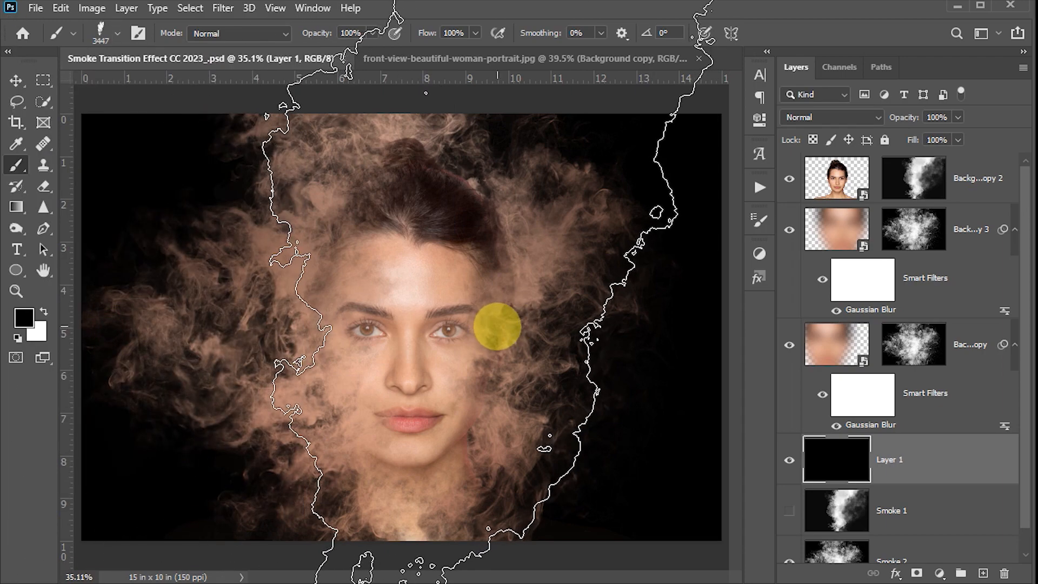
Reduce the smoke brush size to 1300 px.
{"action": "key", "text": "bracketleft"}
{"action": "key", "text": "bracketleft"}
{"action": "key", "text": "bracketleft"}
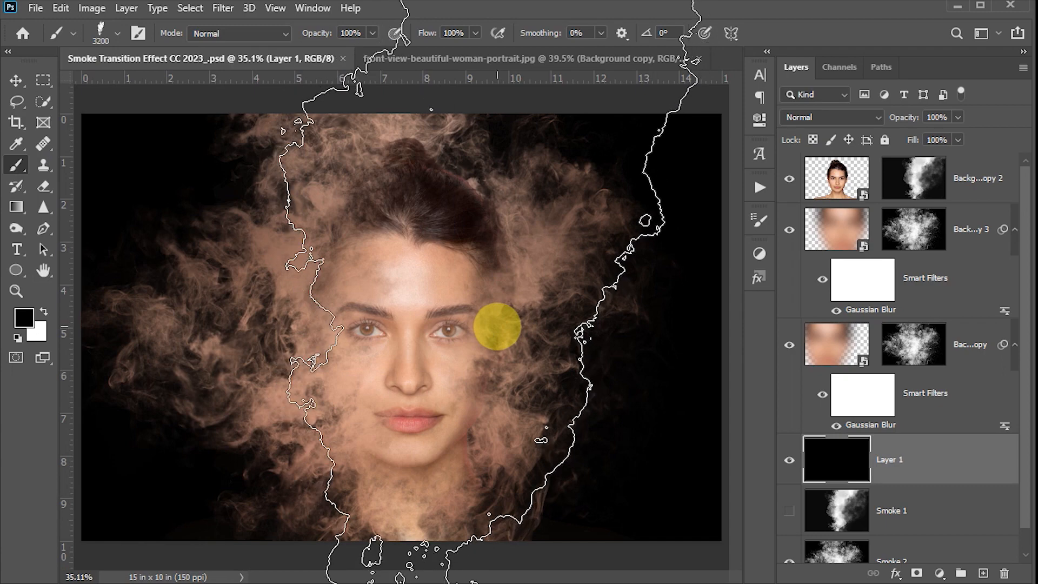
{"action": "key", "text": "bracketleft"}
{"action": "key", "text": "bracketleft"}
{"action": "key", "text": "bracketleft"}
{"action": "key", "text": "bracketleft"}
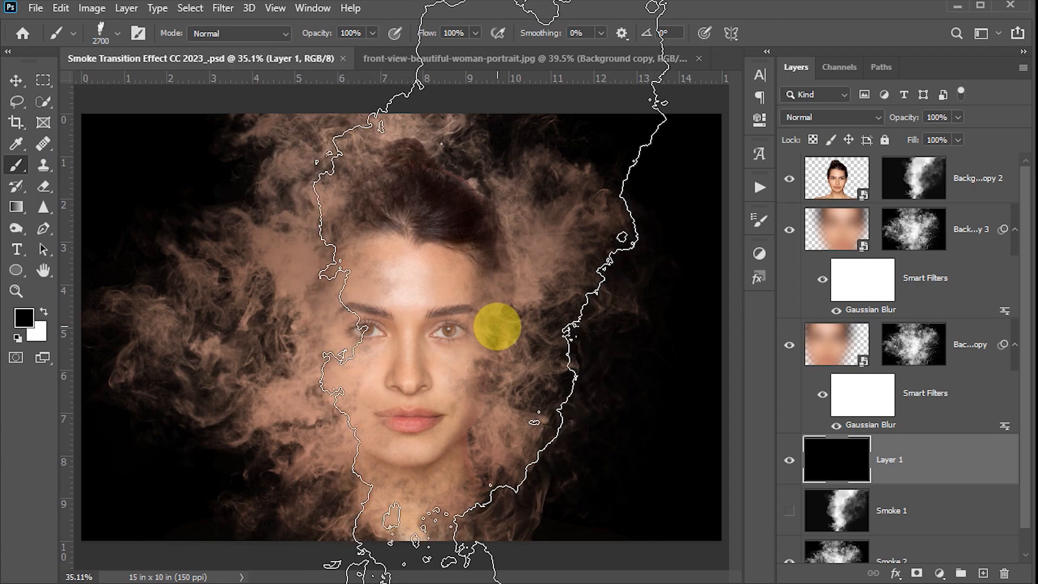
{"action": "key", "text": "bracketleft"}
{"action": "key", "text": "bracketleft"}
{"action": "key", "text": "bracketleft"}
{"action": "key", "text": "bracketleft"}
{"action": "key", "text": "bracketleft"}
{"action": "key", "text": "bracketleft"}
{"action": "key", "text": "bracketleft"}
{"action": "key", "text": "bracketleft"}
{"action": "key", "text": "bracketleft"}
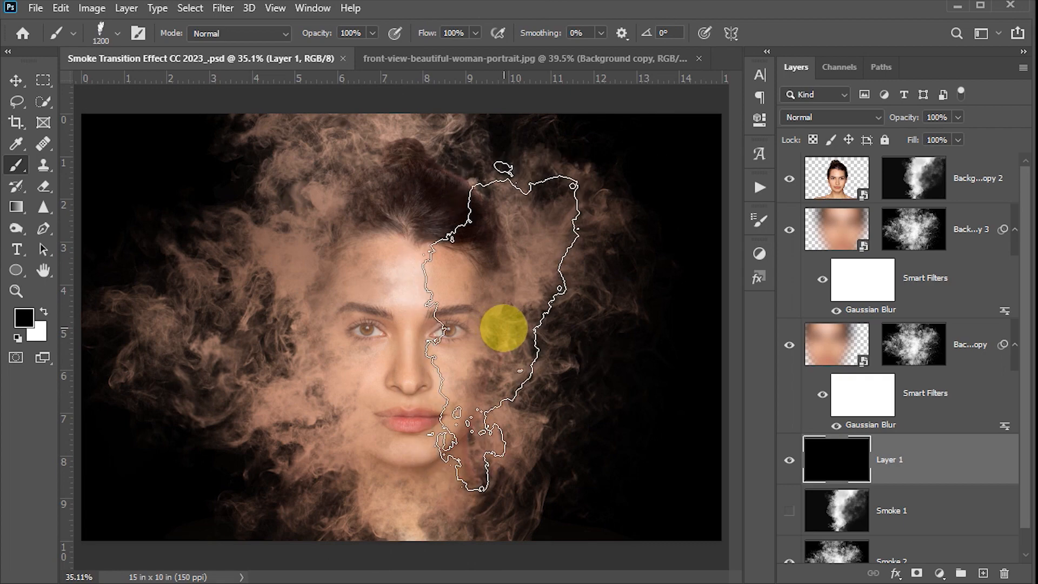
{"action": "key", "text": "bracketright"}
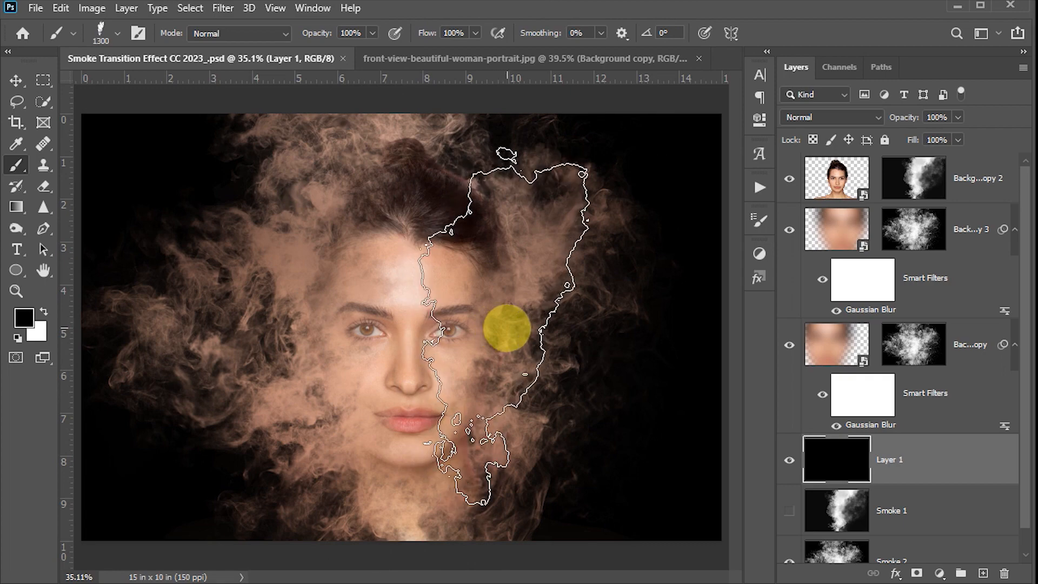
Target the layer mask of Background copy 2 for painting with white as the foreground colour.
{"action": "left_click", "coordinate": [911, 182]}
{"action": "key", "text": "ctrl+v"}
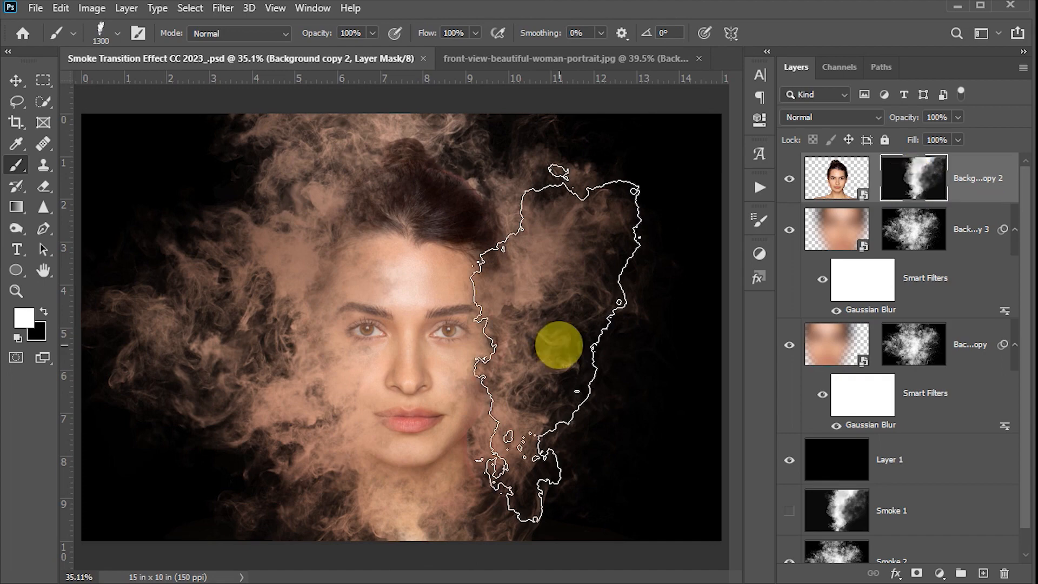
{"action": "key", "text": "ctrl+d"}
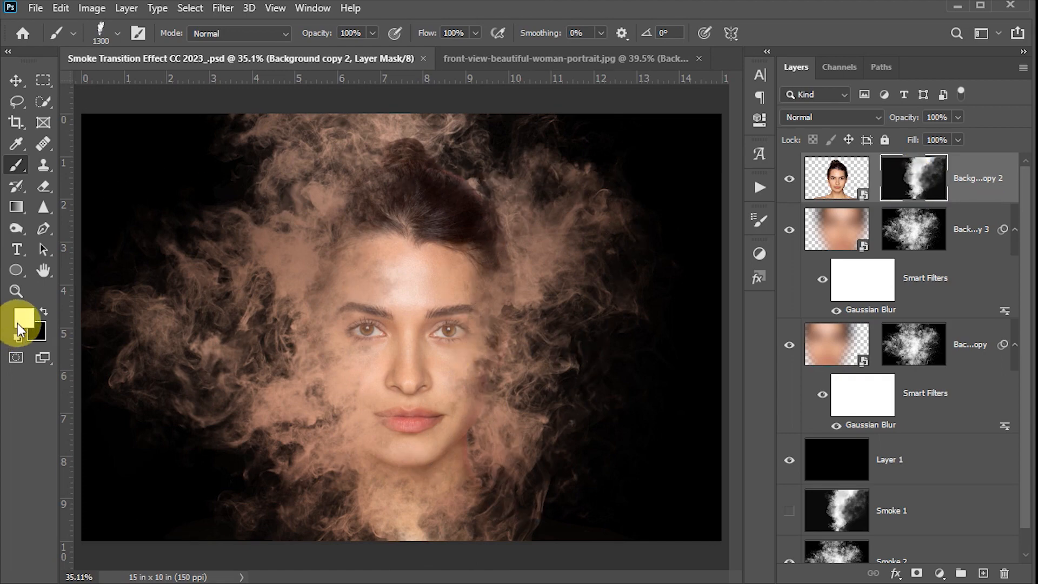
{"action": "key", "text": "ctrl+shift+d"}
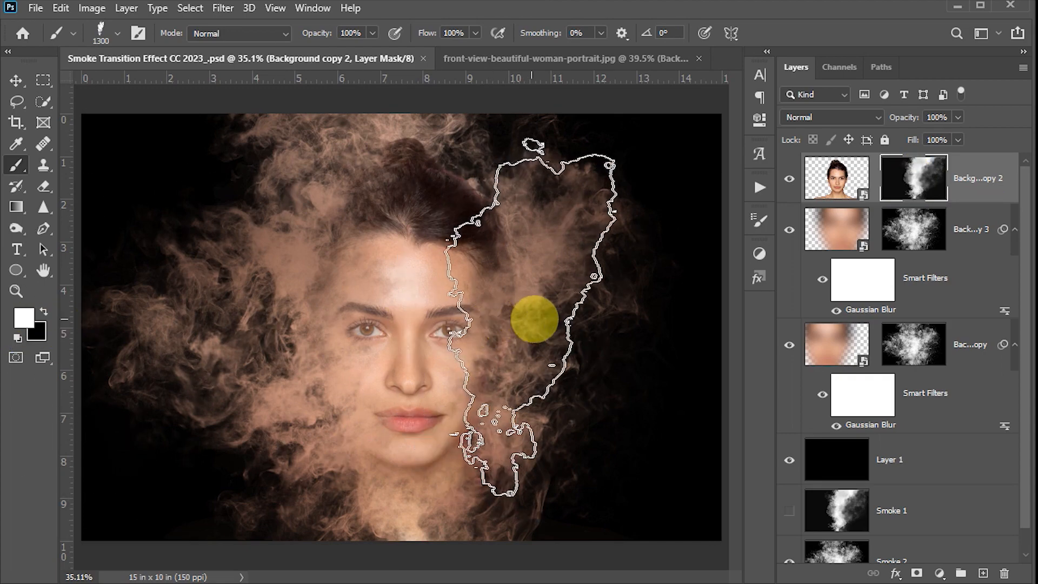
Try stamping white and black smoke on the Background copy 2 mask along the face's right edge, undoing each stamp.
{"action": "left_click", "coordinate": [529, 314]}
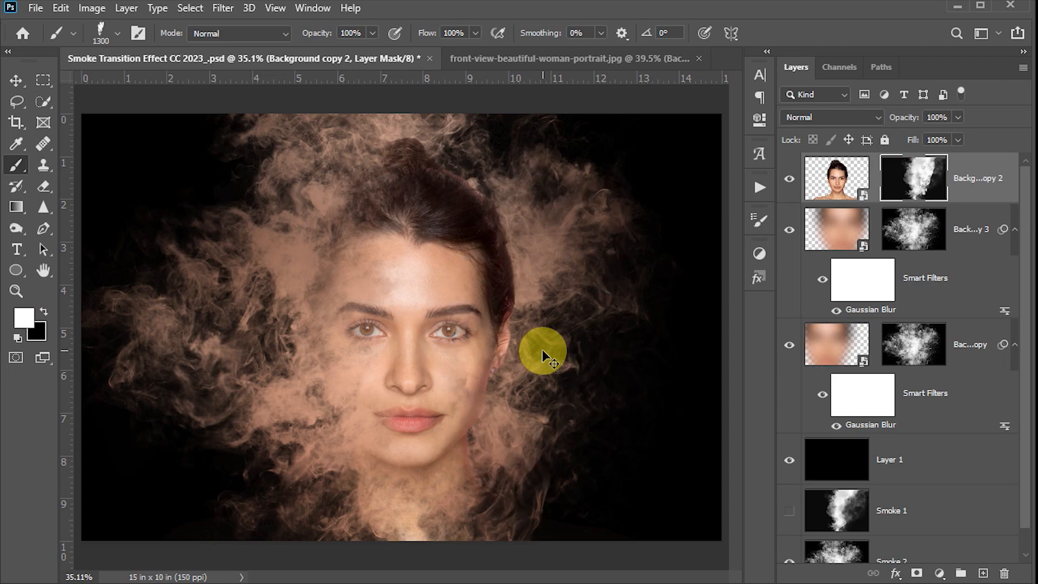
{"action": "left_click", "coordinate": [543, 356]}
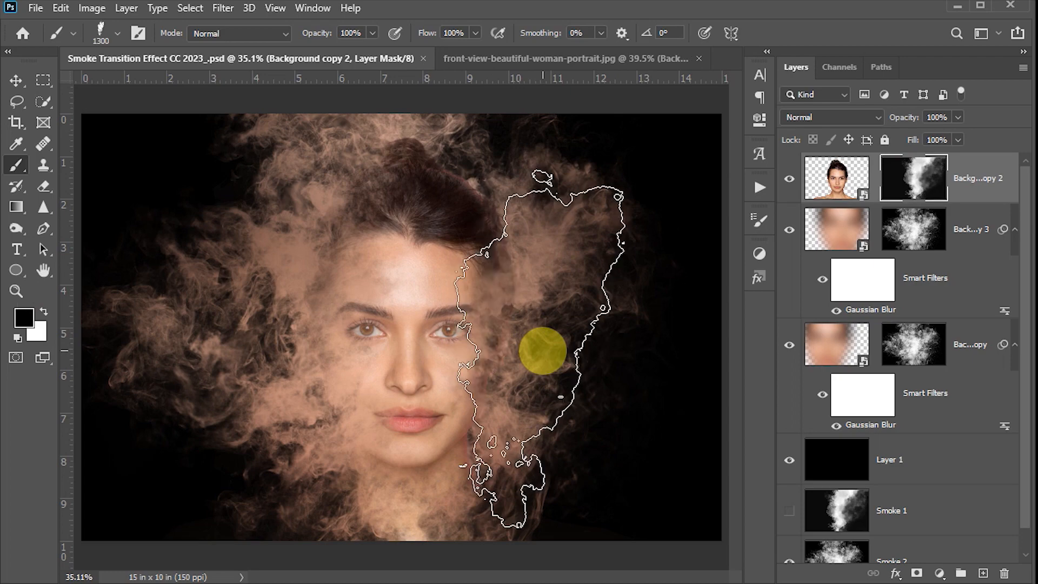
{"action": "left_click", "coordinate": [532, 318]}
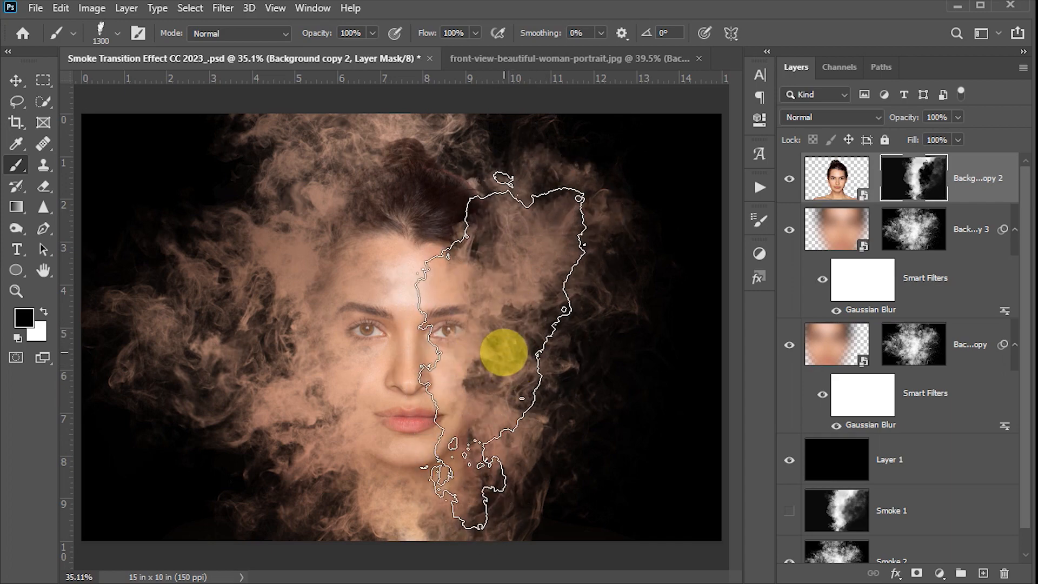
{"action": "key", "text": "ctrl+z"}
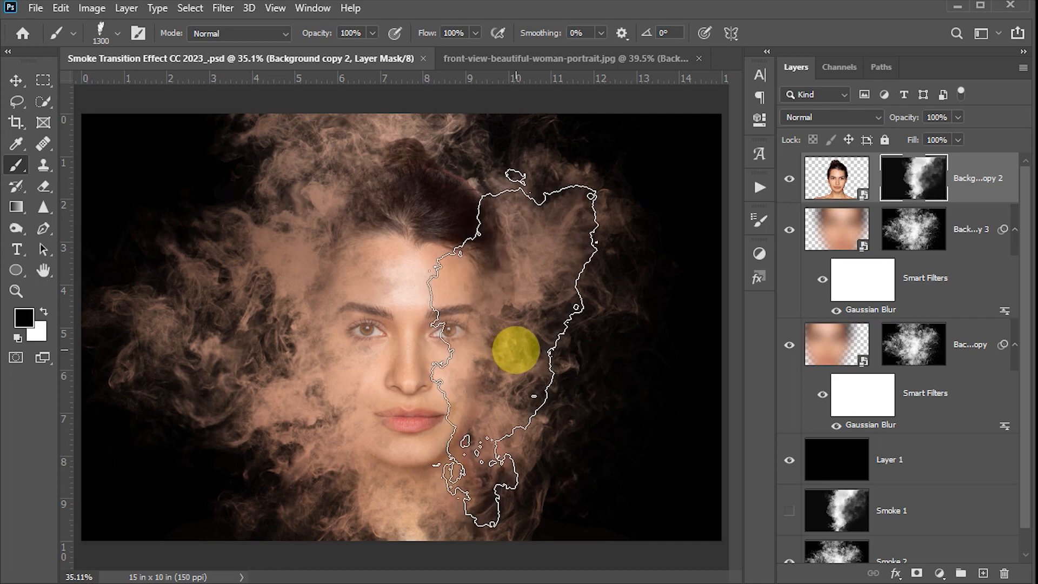
Set the smoke brush to 25% opacity, 900 px size and a white foreground colour for painting the mask.
{"action": "left_click", "coordinate": [359, 32]}
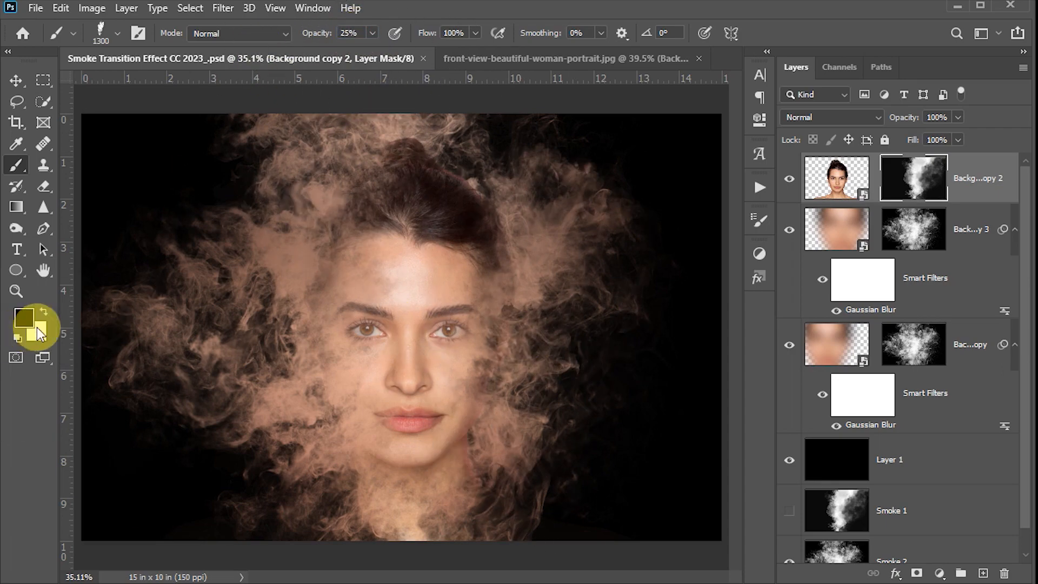
{"action": "left_click", "coordinate": [44, 313]}
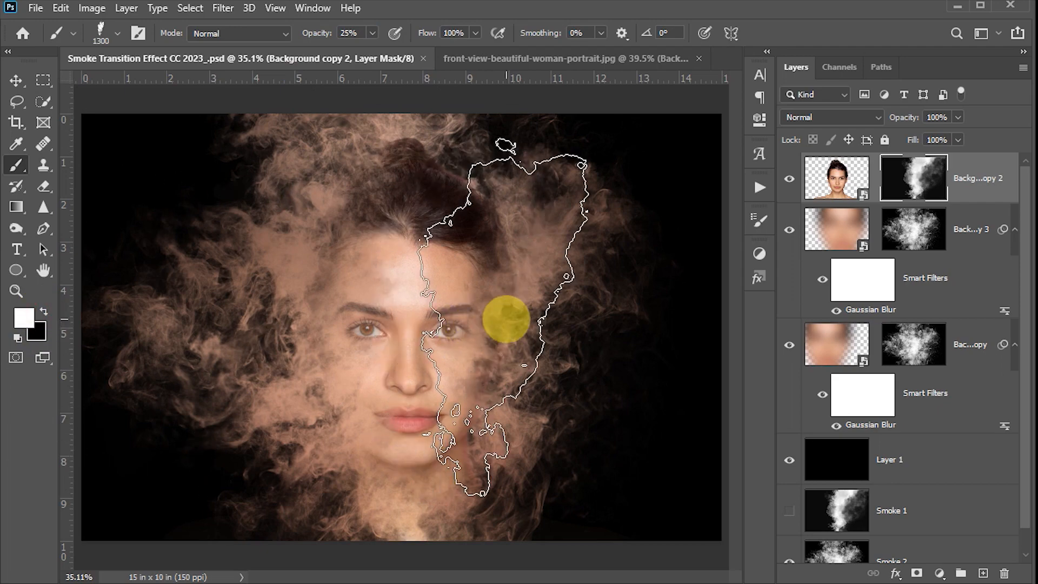
{"action": "key", "text": "bracketleft"}
{"action": "key", "text": "bracketleft"}
{"action": "key", "text": "bracketleft"}
{"action": "key", "text": "bracketleft"}
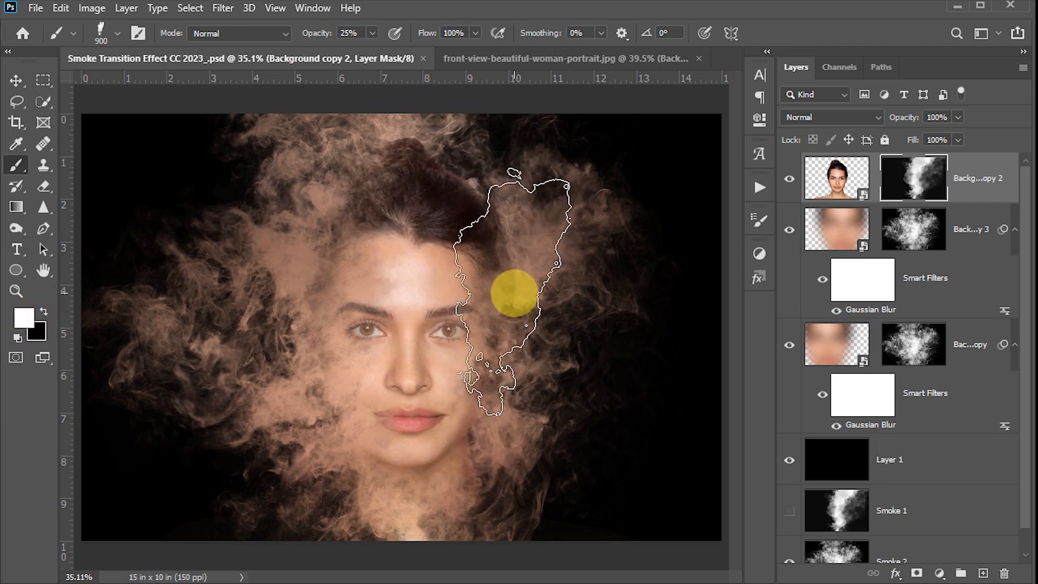
Stamp white smoke at 900 px beside the face's right edge and black smoke at 400 px over the right side of the hair.
{"action": "left_click", "coordinate": [514, 292]}
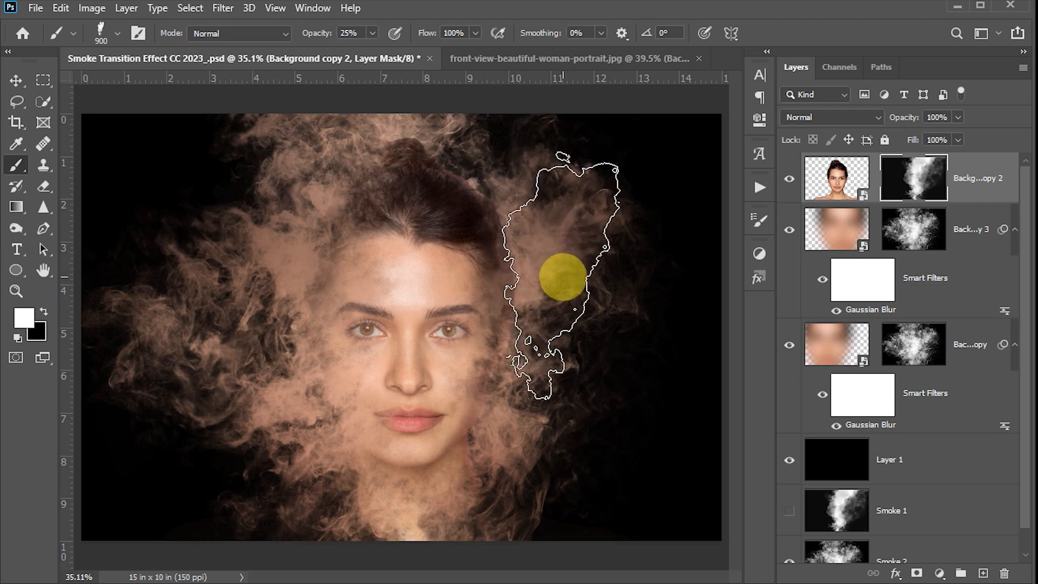
{"action": "key", "text": "bracketleft"}
{"action": "key", "text": "bracketleft"}
{"action": "key", "text": "bracketleft"}
{"action": "key", "text": "bracketleft"}
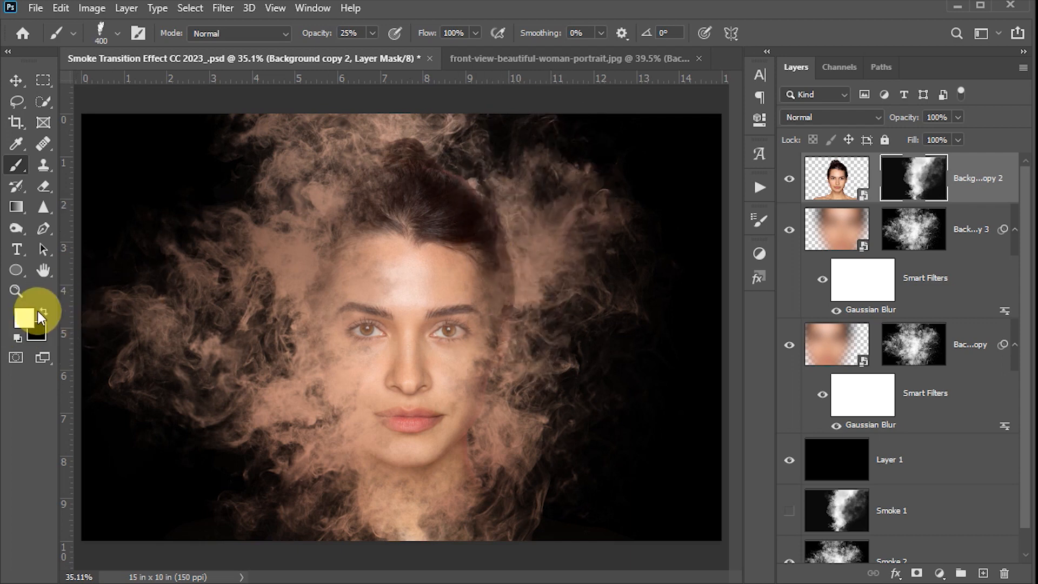
{"action": "left_click", "coordinate": [44, 311]}
{"action": "left_click", "coordinate": [481, 185]}
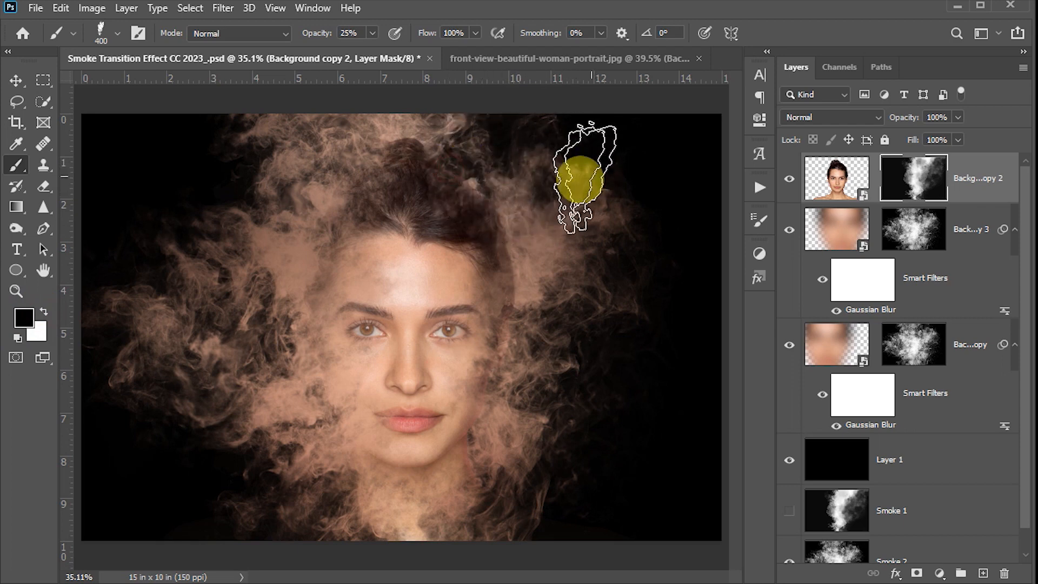
Stamp more black smoke on the Background copy 2 mask over the top and right side of the hair at 300 px.
{"action": "key", "text": "["}
{"action": "left_click", "coordinate": [457, 183]}
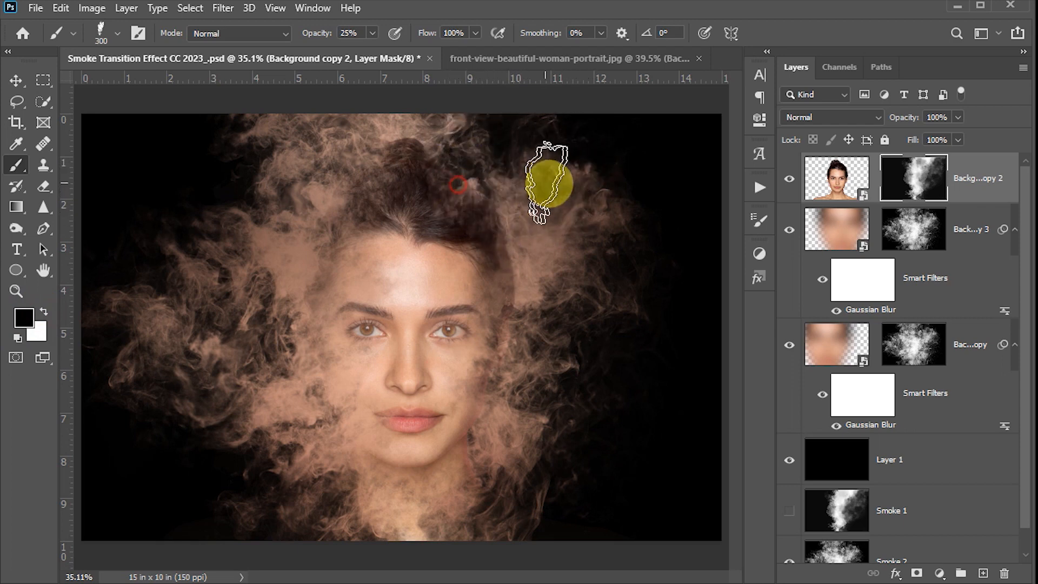
{"action": "left_click", "coordinate": [510, 220]}
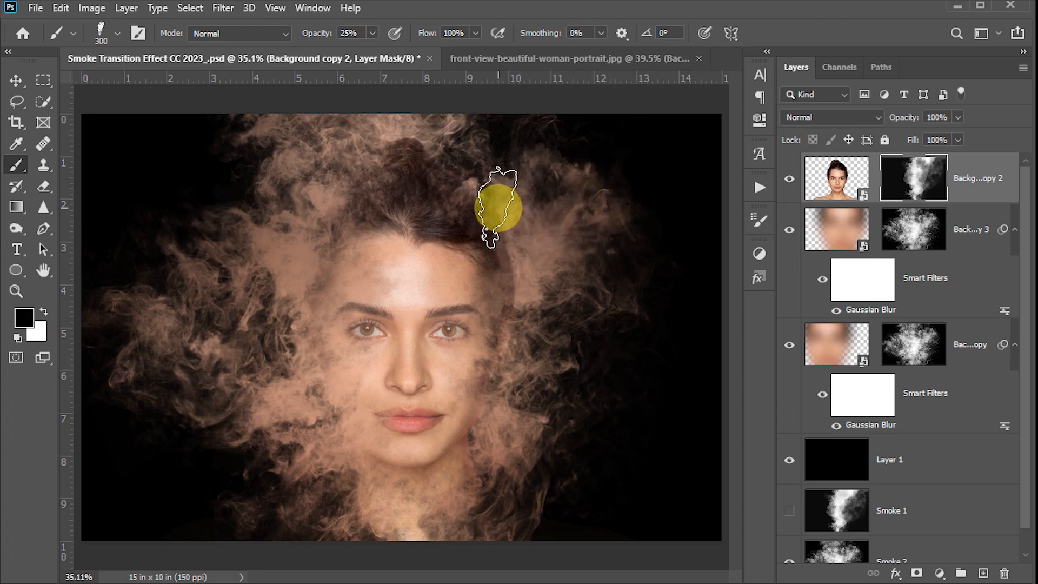
{"action": "mouse_move", "coordinate": [393, 295]}
{"action": "left_mouse_down"}
{"action": "mouse_move", "coordinate": [316, 309]}
{"action": "mouse_move", "coordinate": [298, 298]}
{"action": "left_mouse_up"}
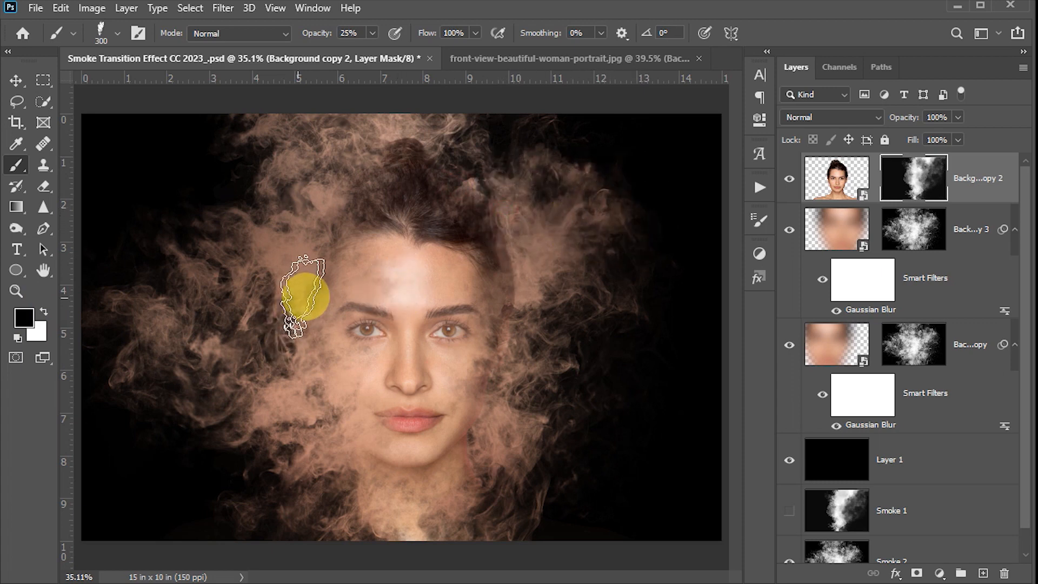
Stamp white smoke over the centre of the face on the mask, using a 900 px brush at 65% opacity.
{"action": "key", "text": "]"}
{"action": "key", "text": "]"}
{"action": "key", "text": "]"}
{"action": "key", "text": "]"}
{"action": "key", "text": "]"}
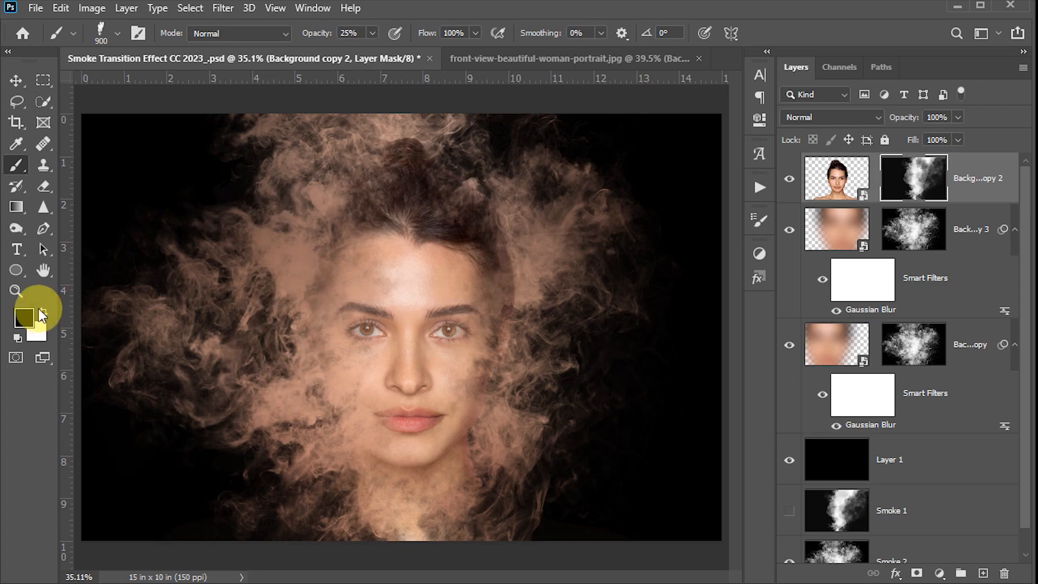
{"action": "left_click", "coordinate": [44, 309]}
{"action": "mouse_move", "coordinate": [250, 325]}
{"action": "left_mouse_down"}
{"action": "mouse_move", "coordinate": [318, 296]}
{"action": "mouse_move", "coordinate": [253, 359]}
{"action": "mouse_move", "coordinate": [283, 360]}
{"action": "mouse_move", "coordinate": [262, 364]}
{"action": "mouse_move", "coordinate": [600, 261]}
{"action": "mouse_move", "coordinate": [338, 225]}
{"action": "mouse_move", "coordinate": [251, 234]}
{"action": "mouse_move", "coordinate": [262, 271]}
{"action": "mouse_move", "coordinate": [487, 294]}
{"action": "mouse_move", "coordinate": [553, 363]}
{"action": "mouse_move", "coordinate": [540, 326]}
{"action": "mouse_move", "coordinate": [619, 366]}
{"action": "mouse_move", "coordinate": [405, 313]}
{"action": "mouse_move", "coordinate": [419, 363]}
{"action": "mouse_move", "coordinate": [406, 358]}
{"action": "mouse_move", "coordinate": [386, 60]}
{"action": "left_mouse_up"}
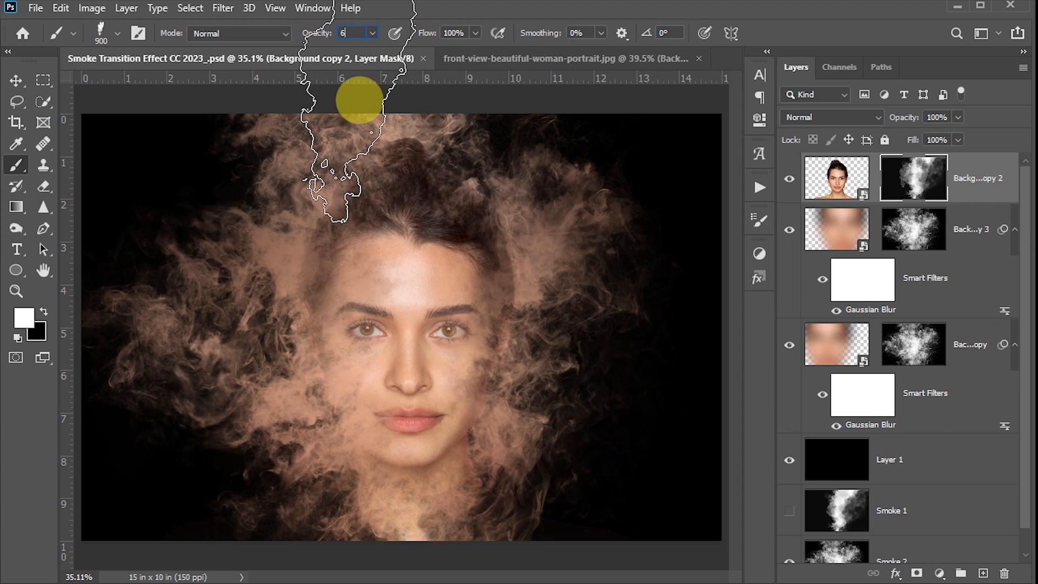
{"action": "mouse_move", "coordinate": [359, 100]}
{"action": "left_mouse_down"}
{"action": "mouse_move", "coordinate": [387, 197]}
{"action": "mouse_move", "coordinate": [269, 343]}
{"action": "mouse_move", "coordinate": [36, 331]}
{"action": "mouse_move", "coordinate": [452, 325]}
{"action": "mouse_move", "coordinate": [419, 332]}
{"action": "mouse_move", "coordinate": [426, 351]}
{"action": "mouse_move", "coordinate": [400, 362]}
{"action": "mouse_move", "coordinate": [400, 378]}
{"action": "mouse_move", "coordinate": [456, 429]}
{"action": "mouse_move", "coordinate": [399, 352]}
{"action": "mouse_move", "coordinate": [407, 355]}
{"action": "left_mouse_up"}
Try stamping black smoke over the centre of the face at 40% opacity, and undo the stamp.
{"action": "key", "text": "x"}
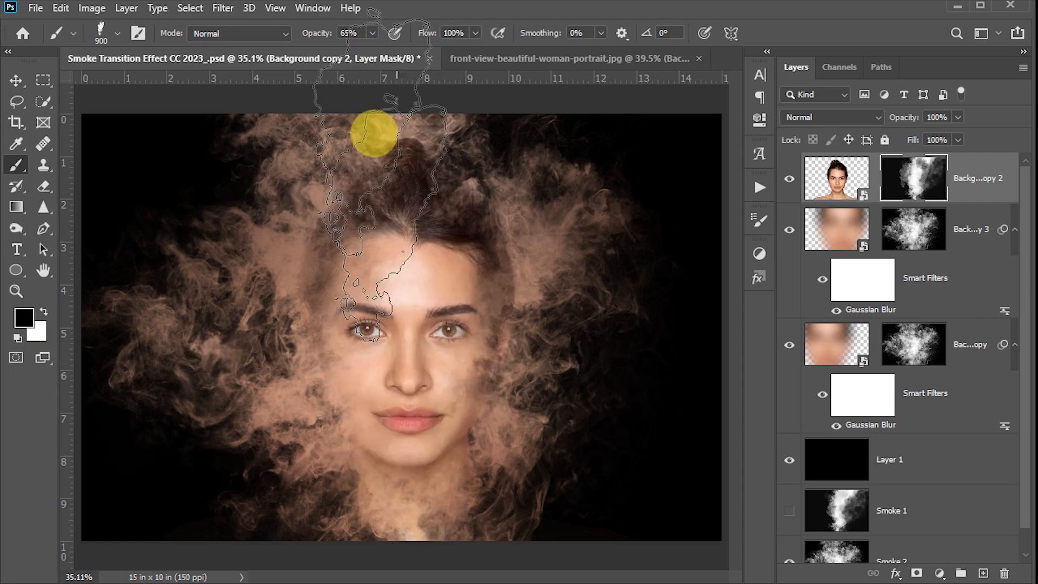
{"action": "left_click_drag", "start_coordinate": [358, 32], "coordinate": [308, 63]}
{"action": "type", "text": "40"}
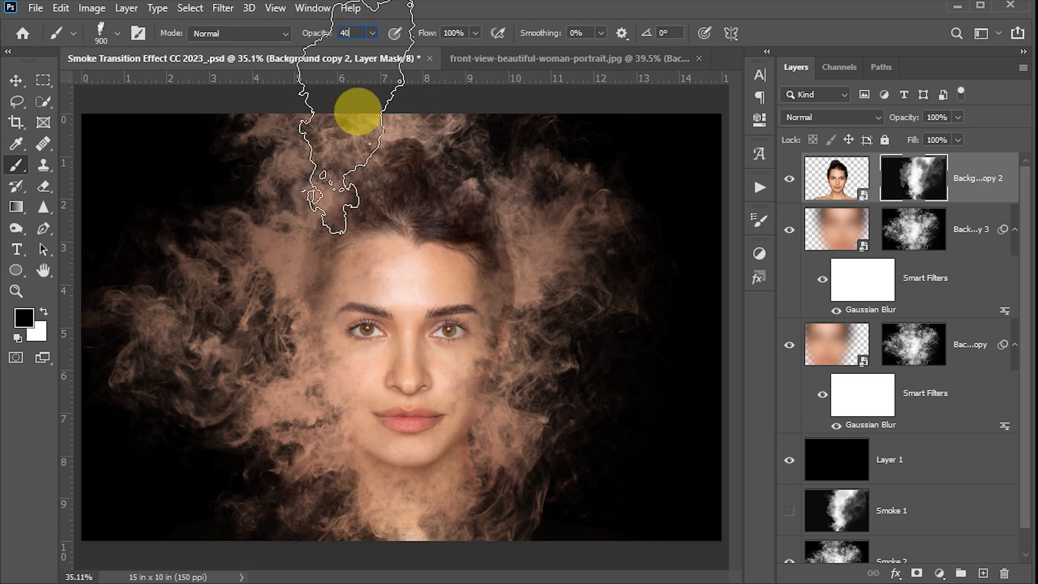
{"action": "key", "text": "Return"}
{"action": "left_click", "coordinate": [403, 364]}
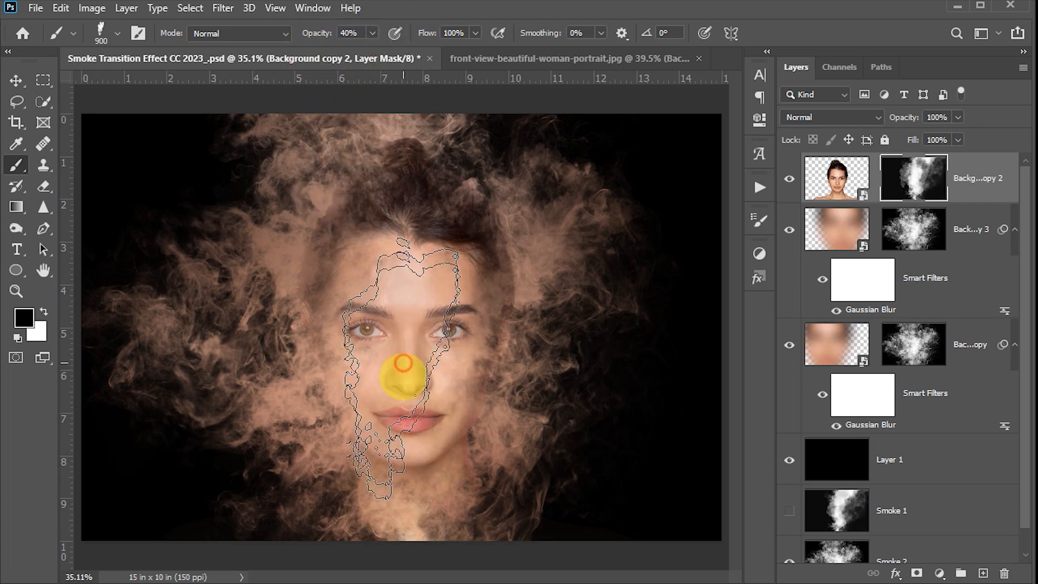
{"action": "key", "text": "ctrl+z"}
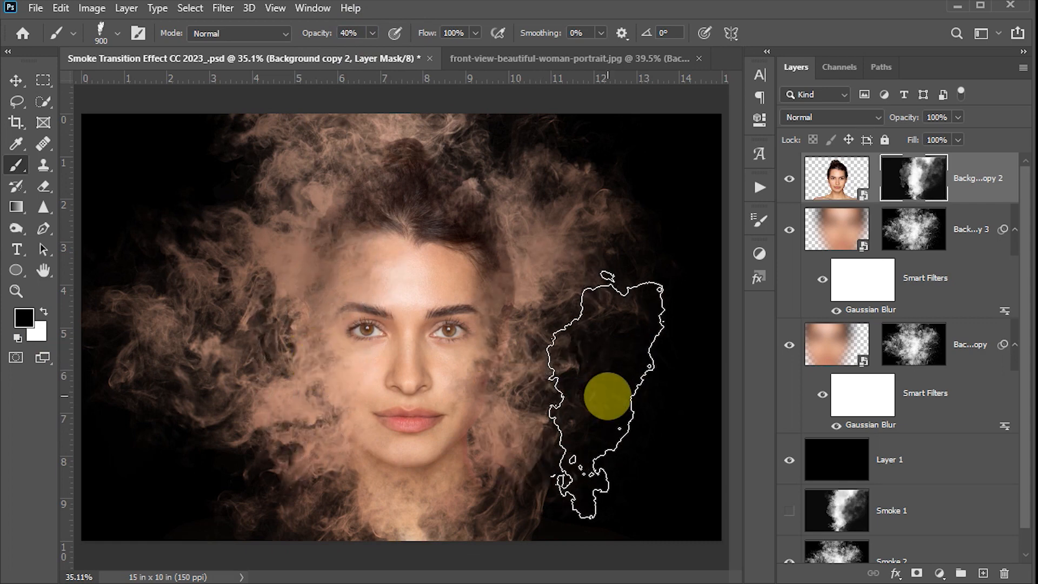
Examine the smoke transition around the face and hair, both close up and across the whole composition, with the interface hidden.
{"action": "key", "text": "Tab"}
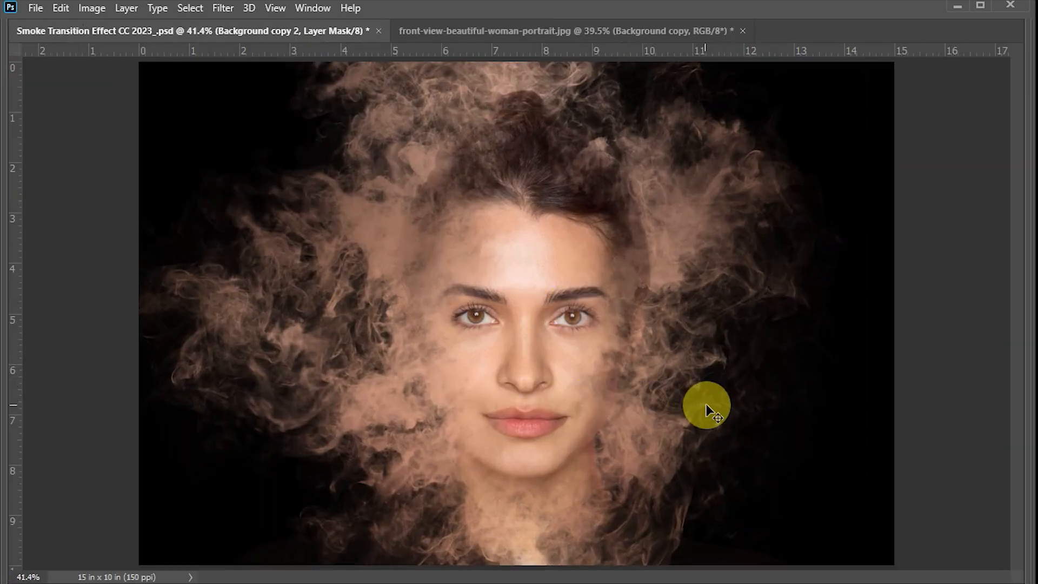
{"action": "left_click", "coordinate": [621, 228], "text": "ctrl"}
{"action": "left_click_drag", "start_coordinate": [676, 264], "coordinate": [655, 247]}
{"action": "key", "text": "Tab"}
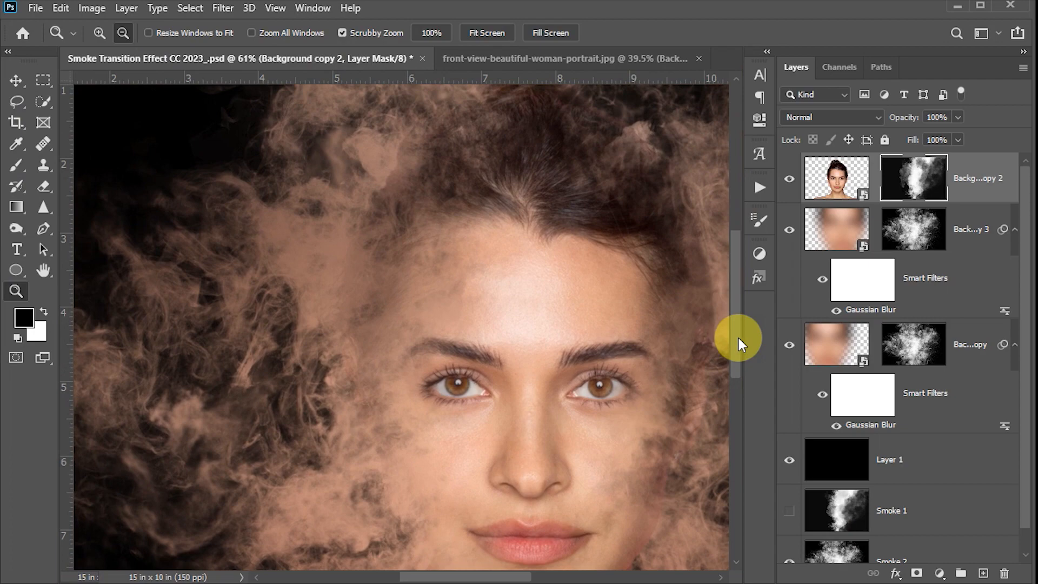
{"action": "key", "text": "ctrl+0"}
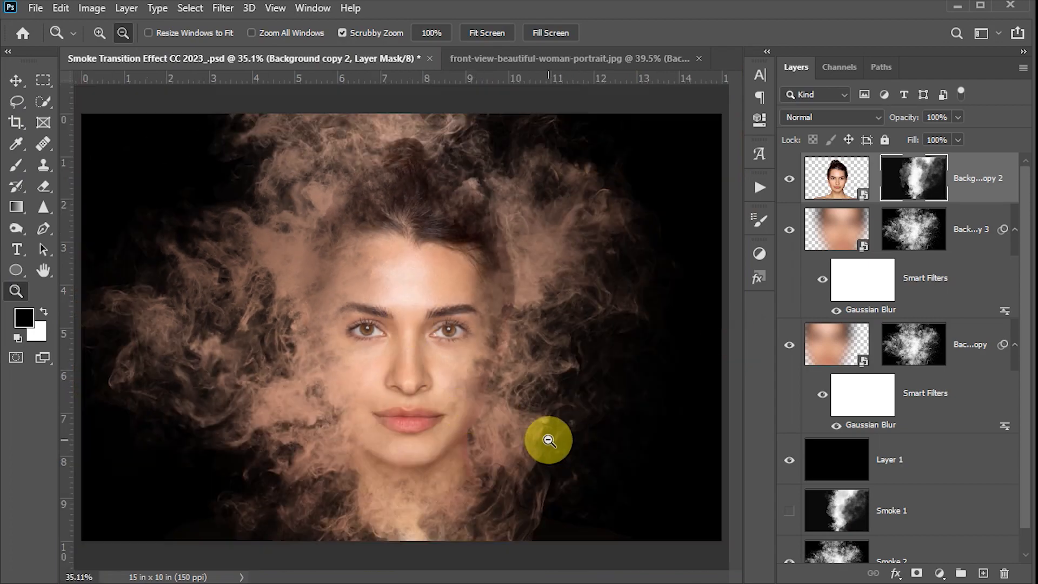
{"action": "key", "text": "Tab"}
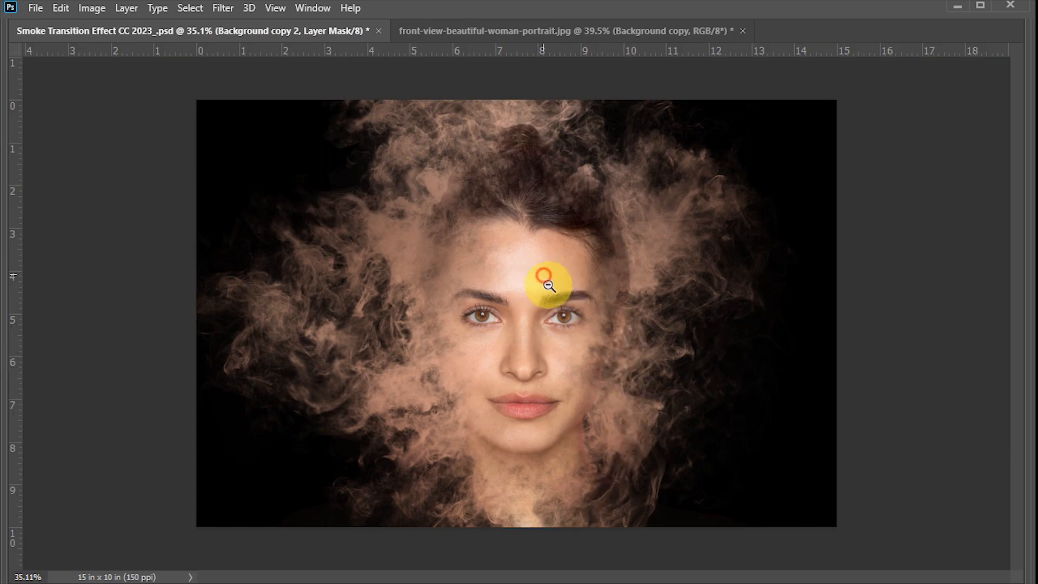
{"action": "left_click_drag", "start_coordinate": [549, 285], "coordinate": [576, 315]}
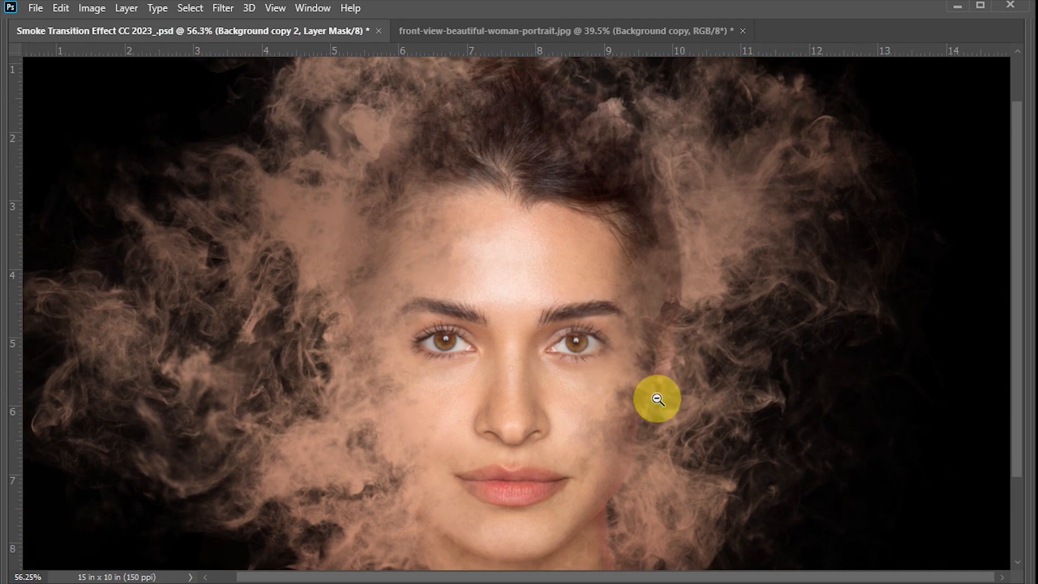